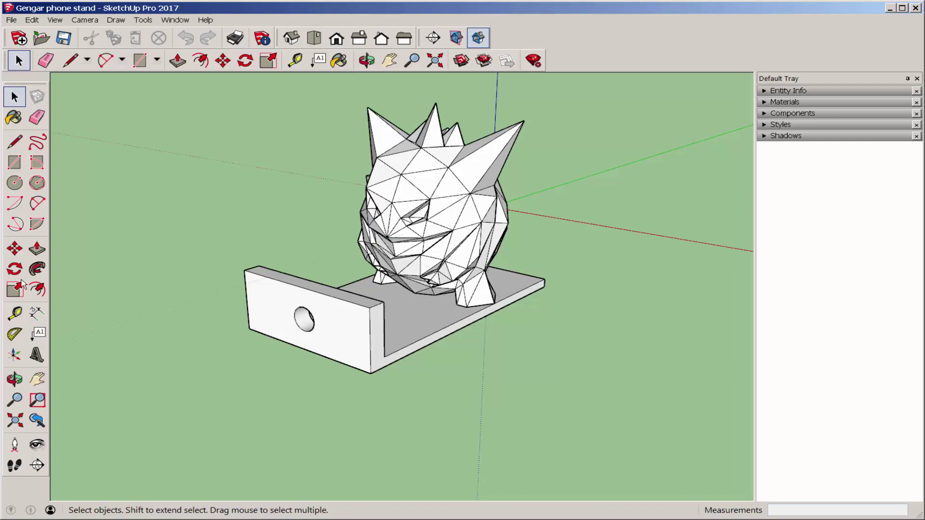
Check the entity info of the Gengar figure and the phone stand base to verify that each is a solid group.
click(444, 225)
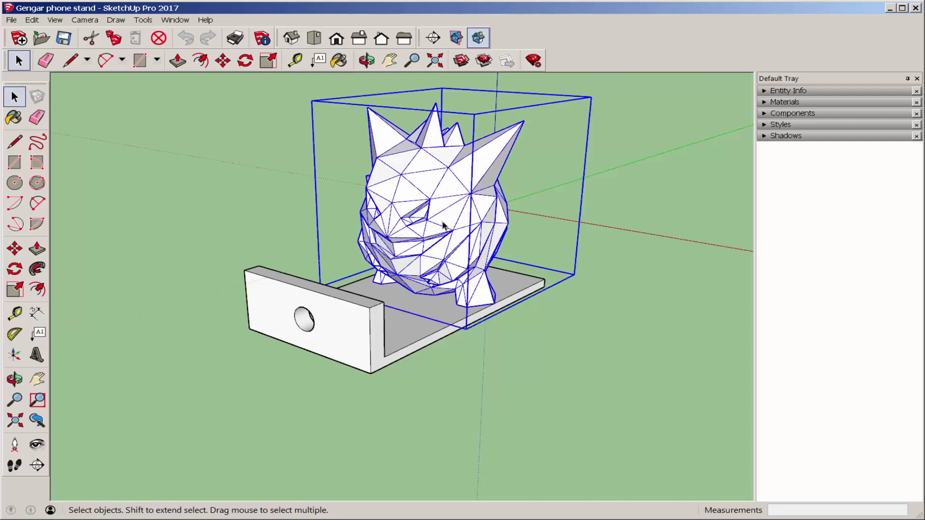
right_click(449, 220)
click(466, 226)
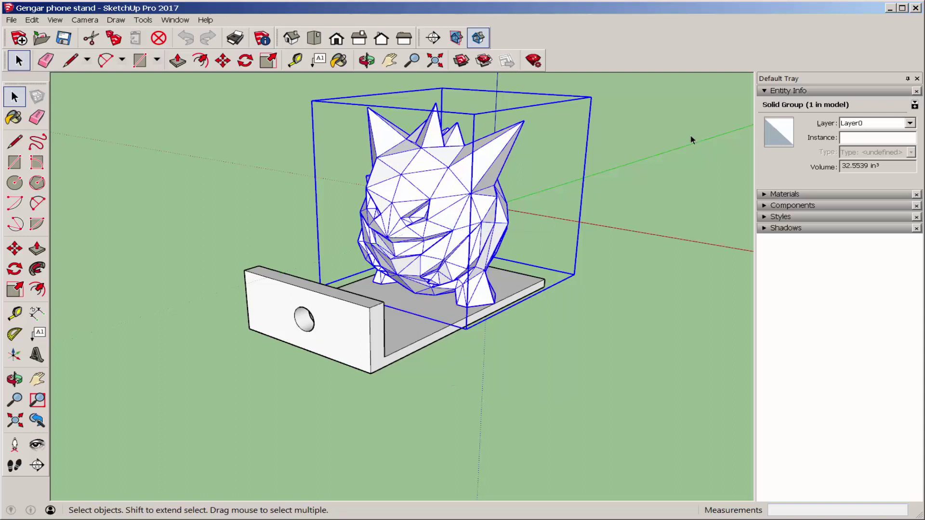
click(357, 330)
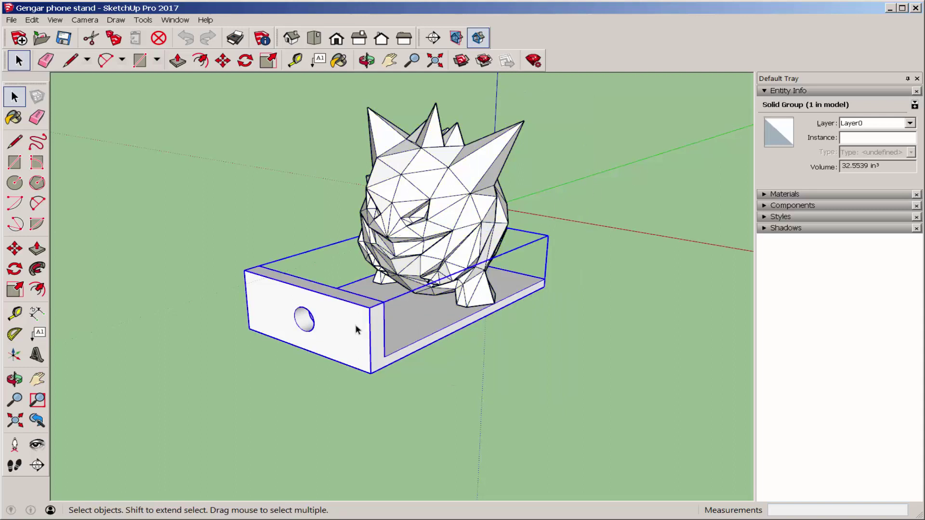
right_click(357, 328)
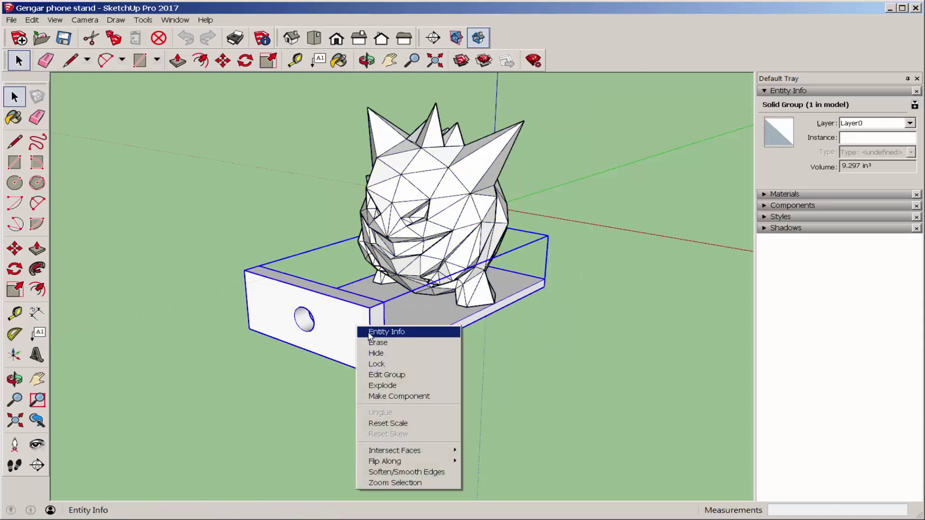
click(380, 332)
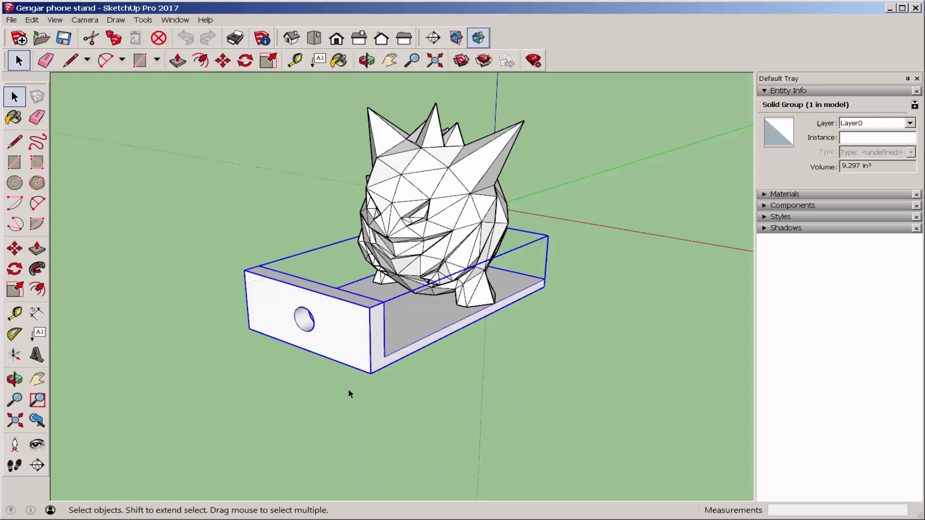
click(283, 203)
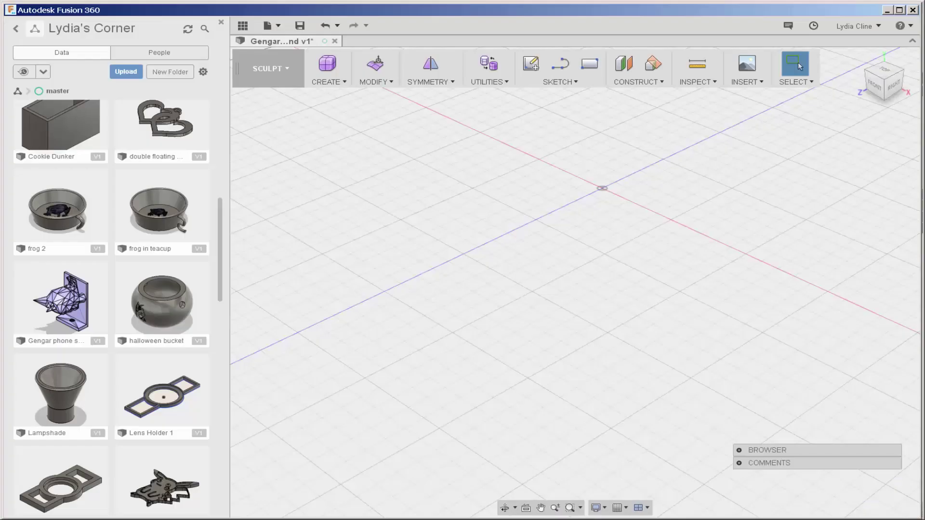
Switch to Fusion 360 and upload the SketchUp file Gengar phone stand.skp to the master project folder.
click(16, 26)
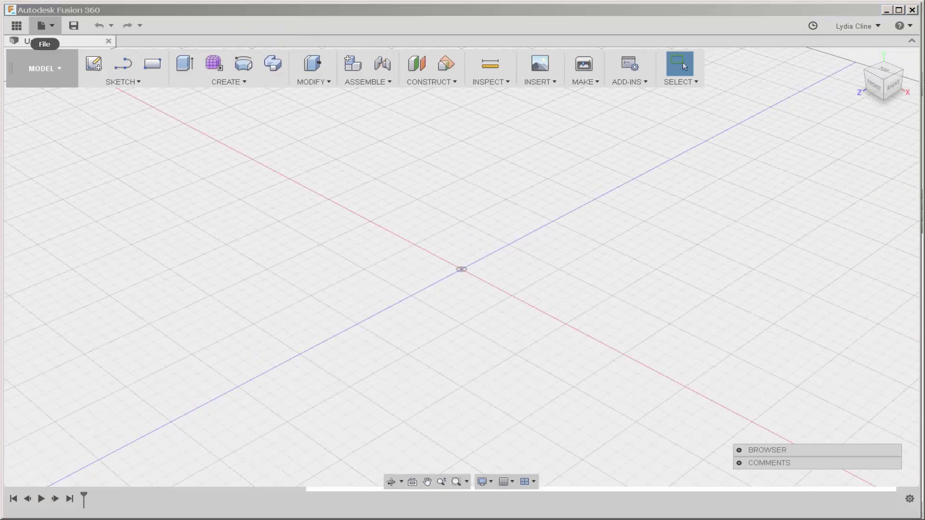
click(16, 26)
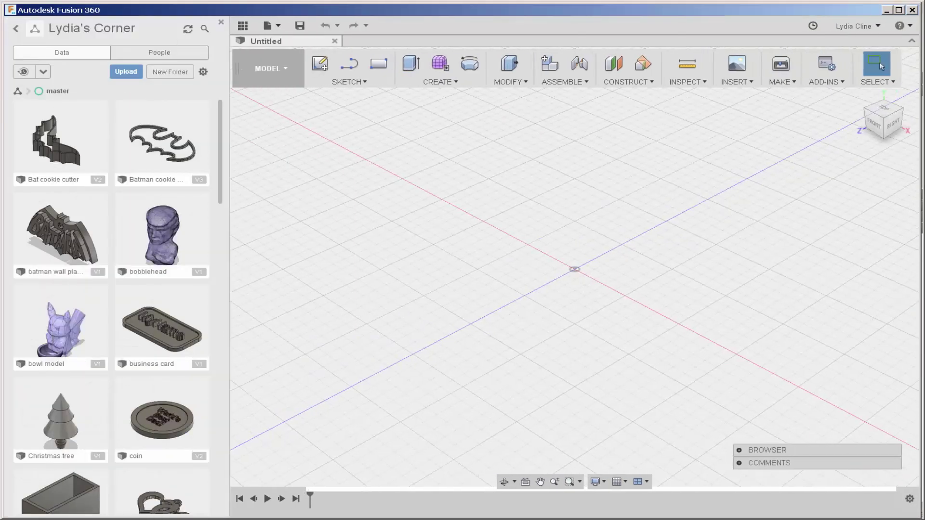
click(125, 72)
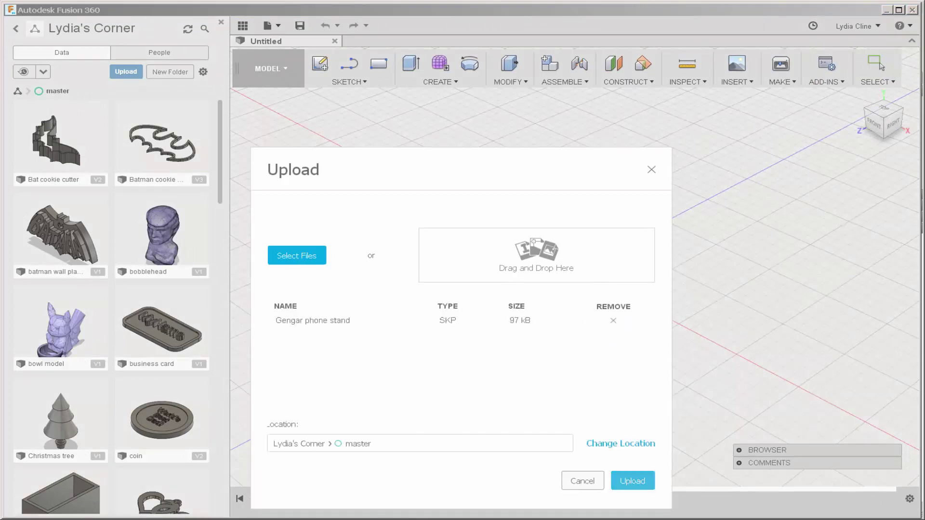
click(633, 480)
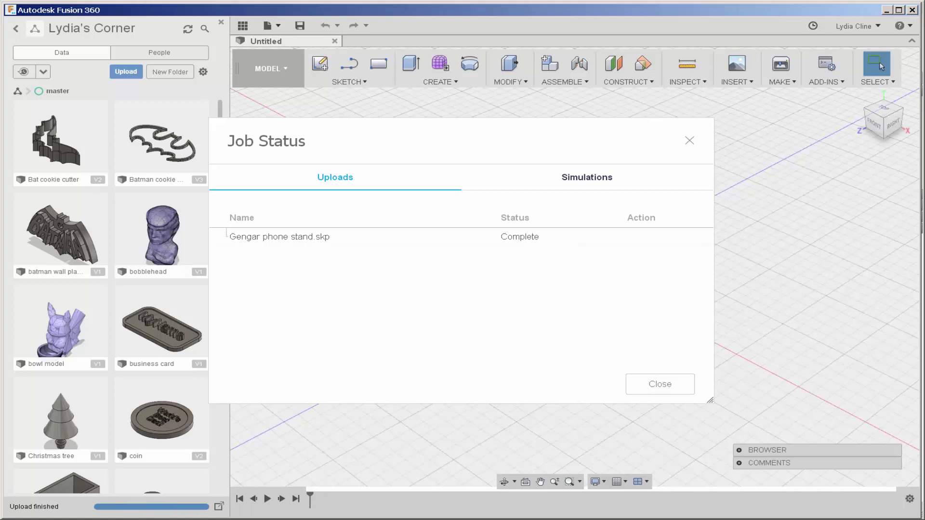
click(660, 384)
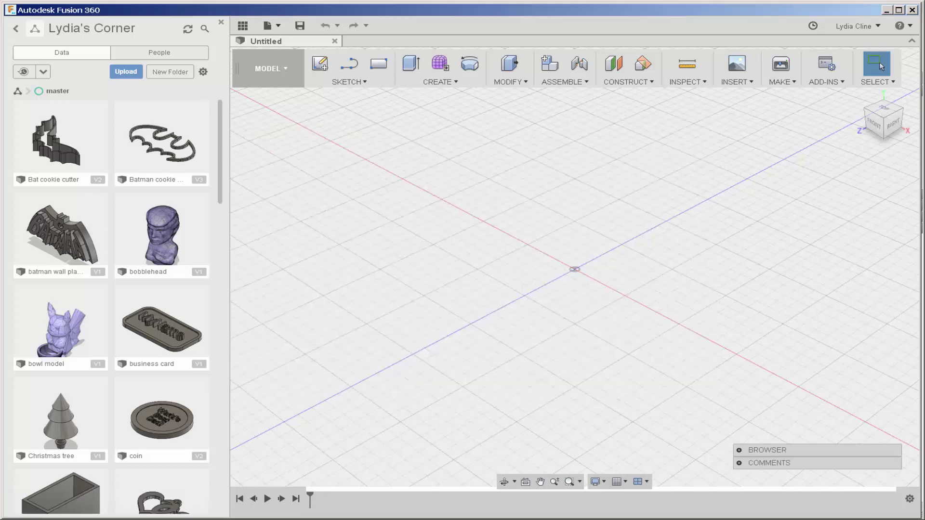
Open version V1 of the Gengar phone stand design that contains the purple mesh bodies.
scroll(111, 308, down, 5)
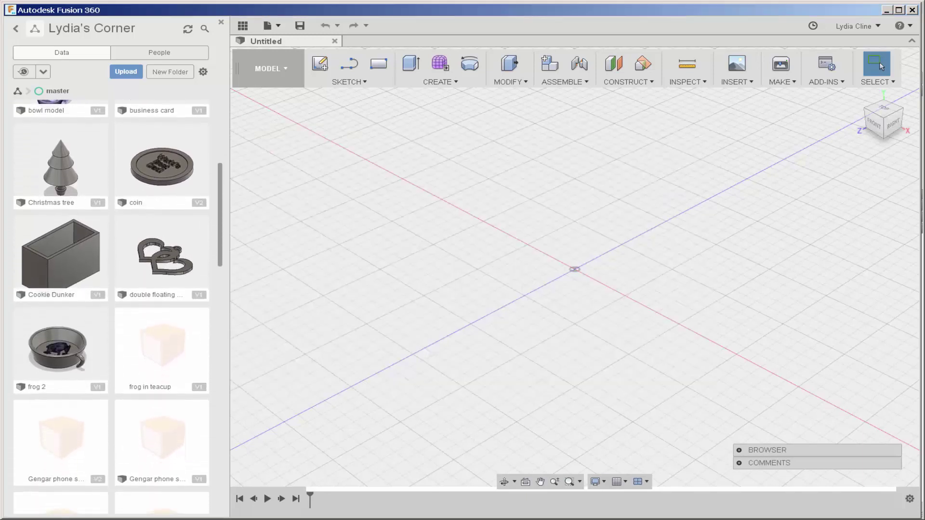
scroll(111, 308, down, 2)
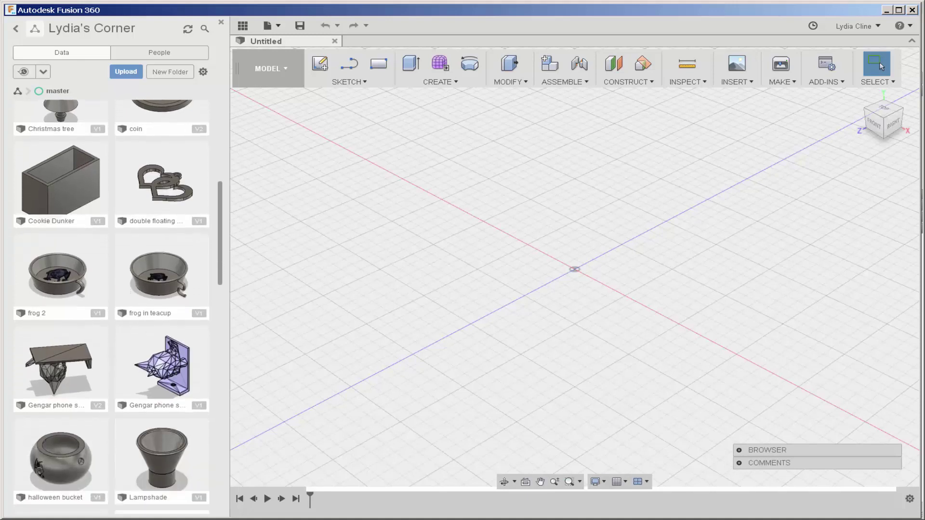
scroll(117, 307, down, 1)
scroll(111, 307, down, 1)
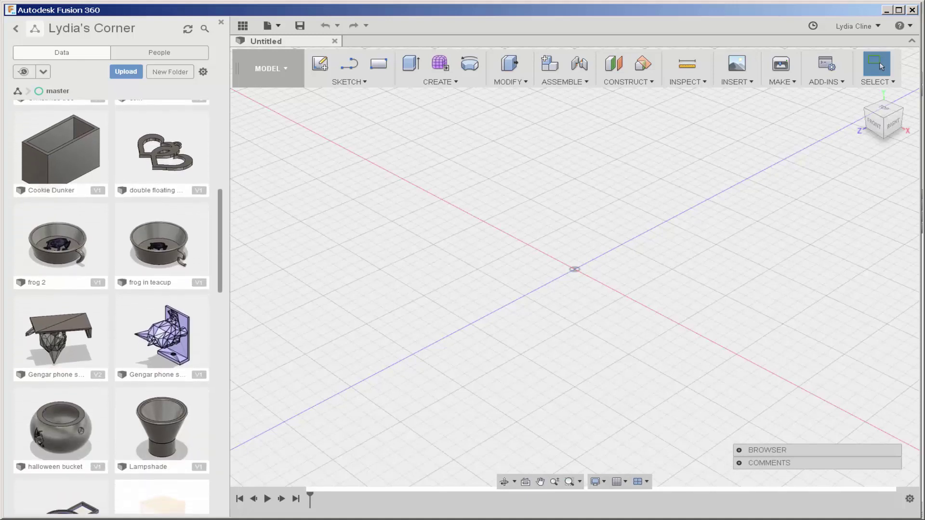
double_click(161, 337)
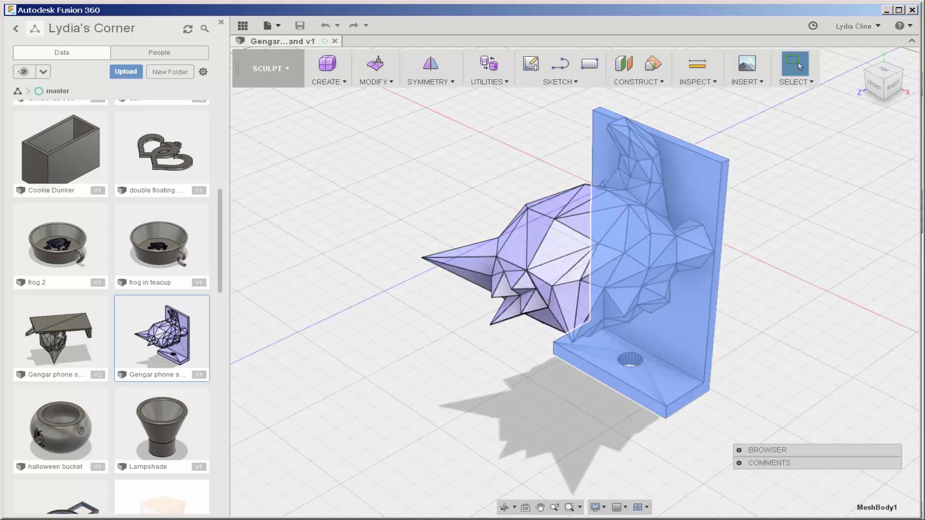
click(653, 260)
key(Escape)
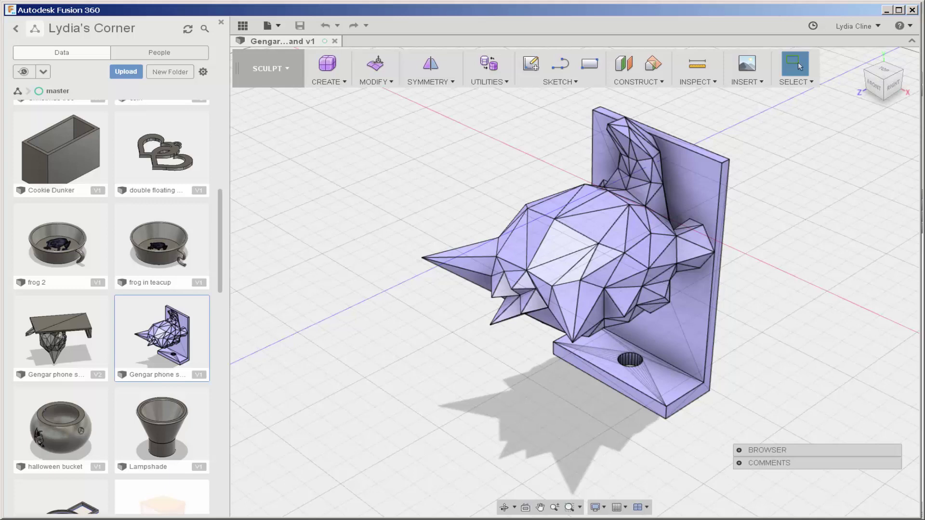
Switch to the Model workspace and convert the Gengar figure's mesh to a BRep as a new body.
click(269, 68)
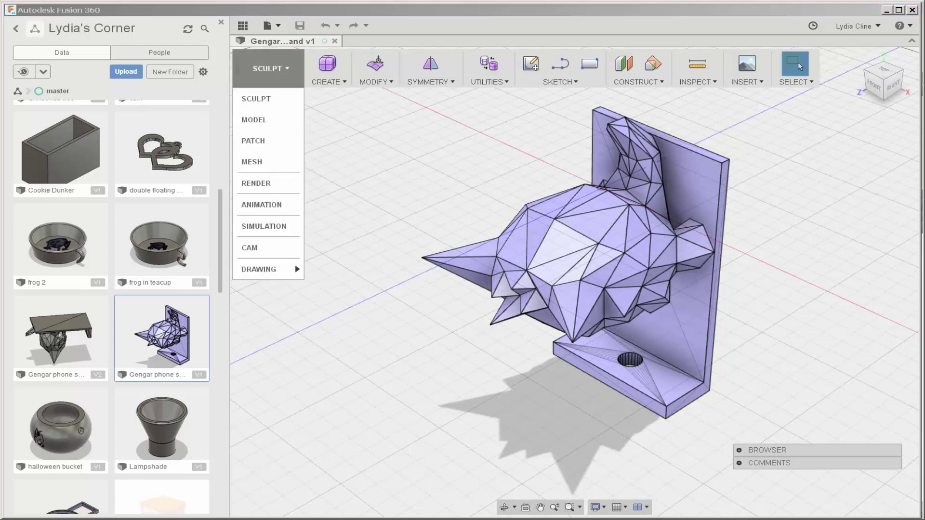
click(260, 119)
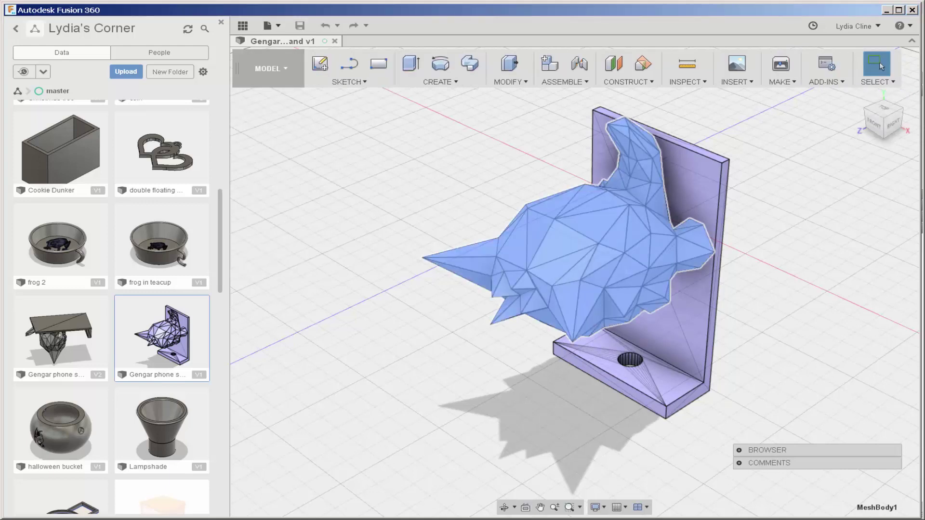
right_click(586, 222)
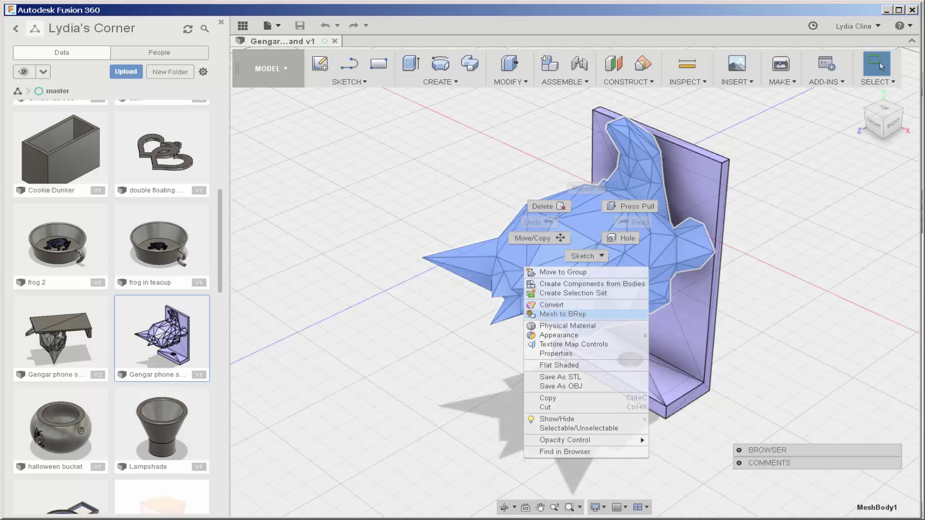
click(563, 315)
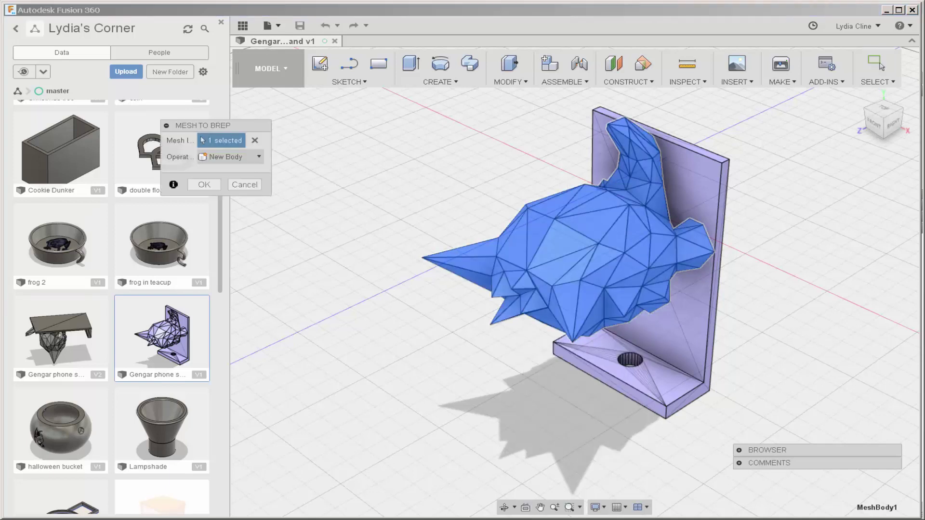
click(205, 184)
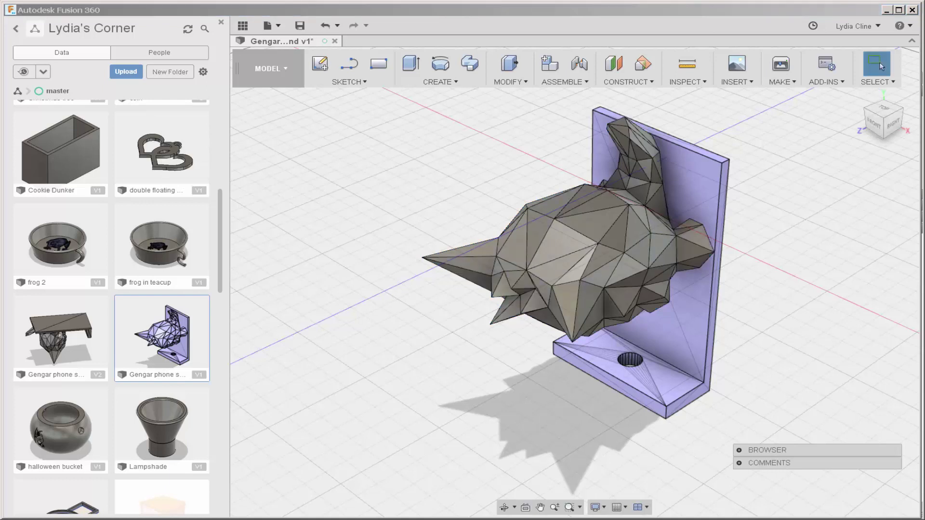
Convert the stand base's mesh to a BRep as a new body.
right_click(701, 186)
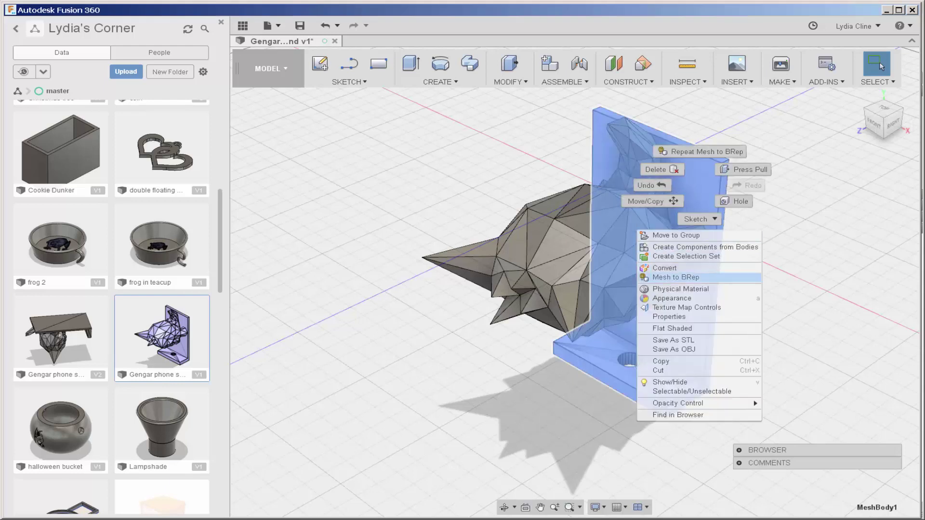
click(684, 277)
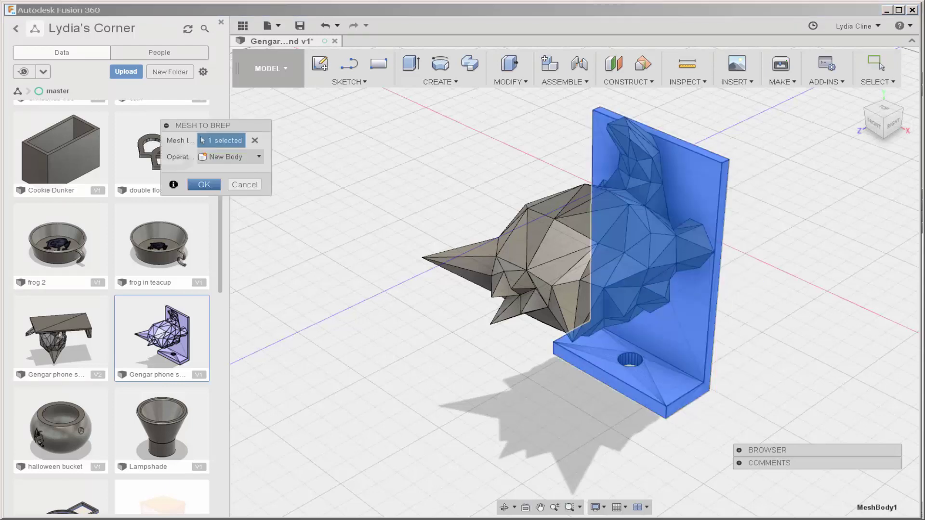
click(204, 184)
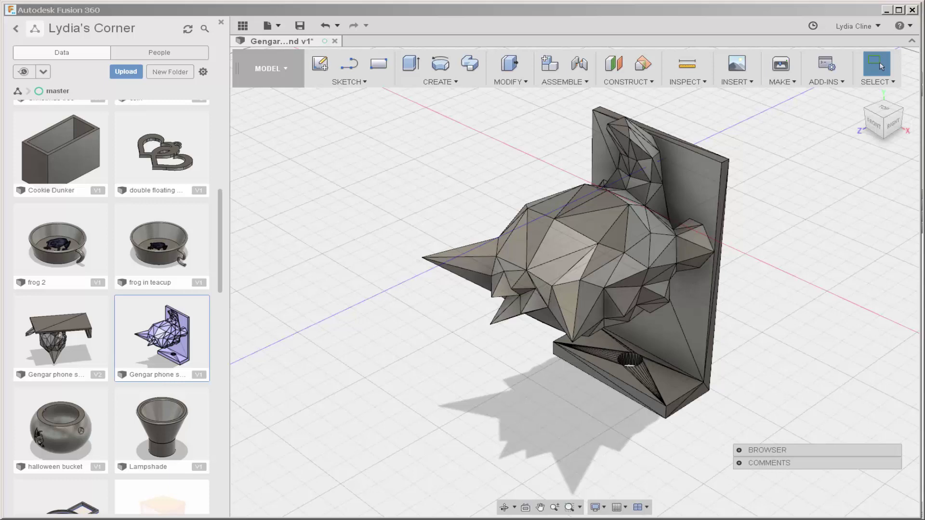
Combine the two bodies with a Join, using the Gengar figure as target body and the stand base as tool body.
click(510, 82)
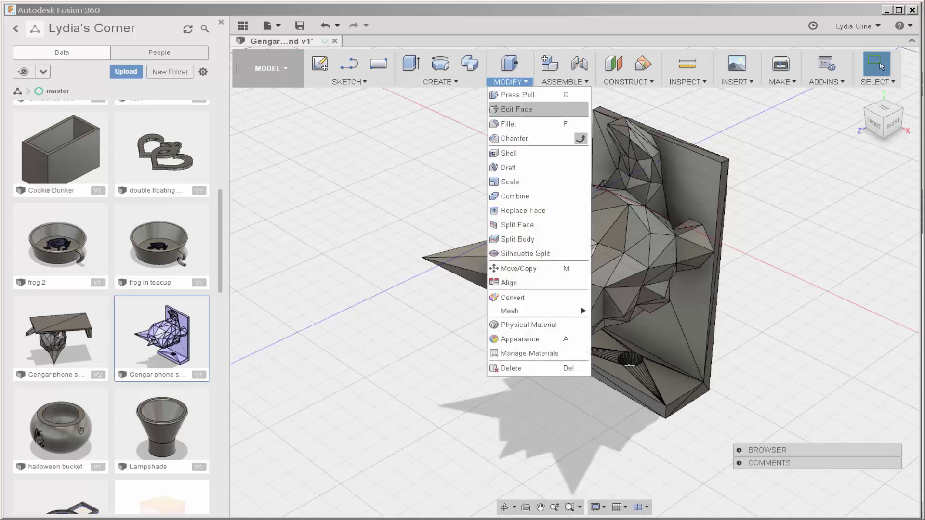
click(515, 196)
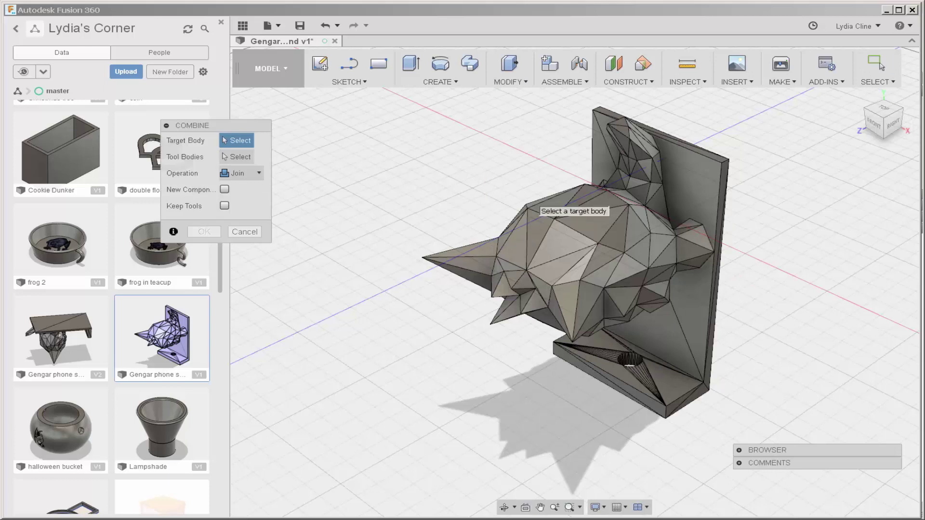
click(603, 225)
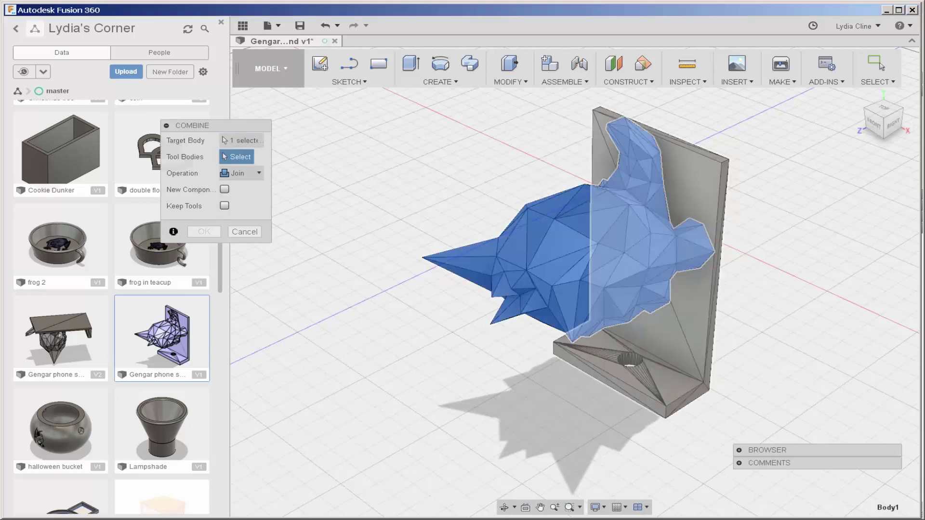
click(694, 192)
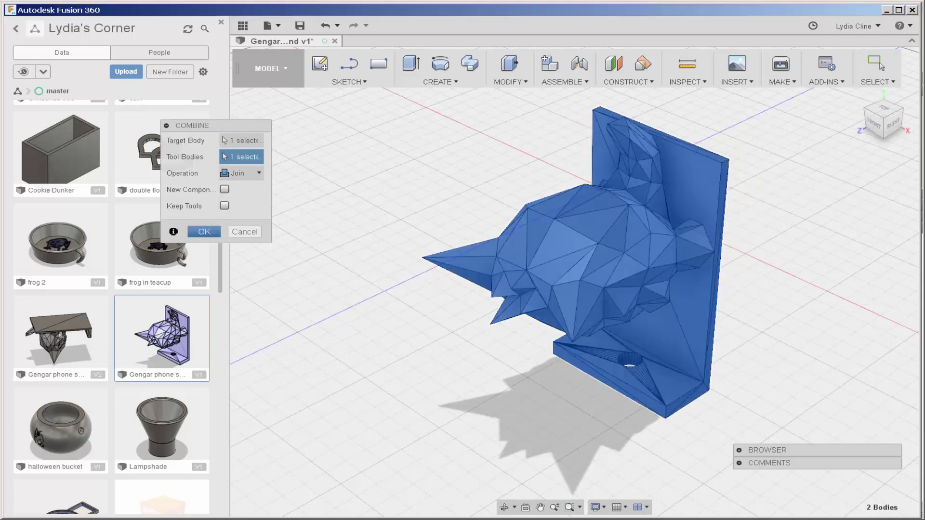
click(203, 231)
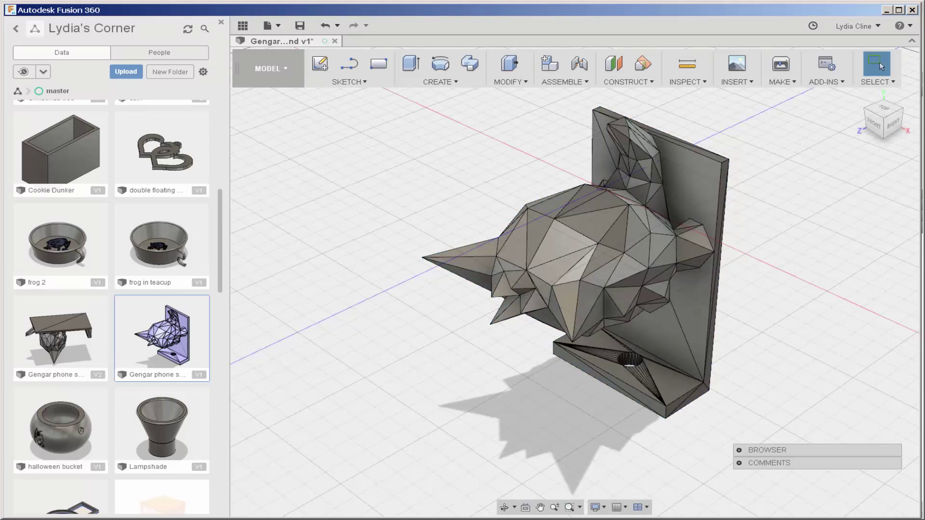
Hide the project data and rotate the whole combined body with Move/Copy so the base plate lies flat and Gengar stands upright.
click(221, 22)
drag(290, 95, 679, 456)
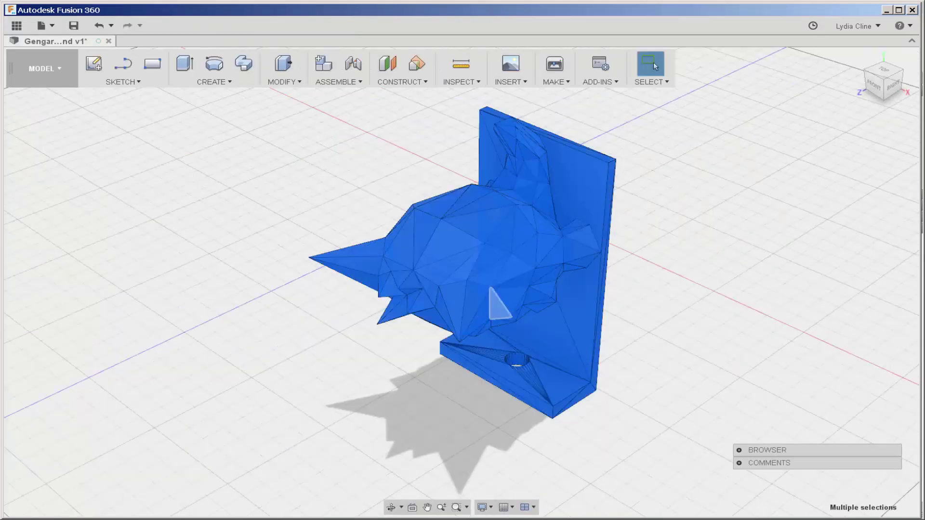
right_click(442, 245)
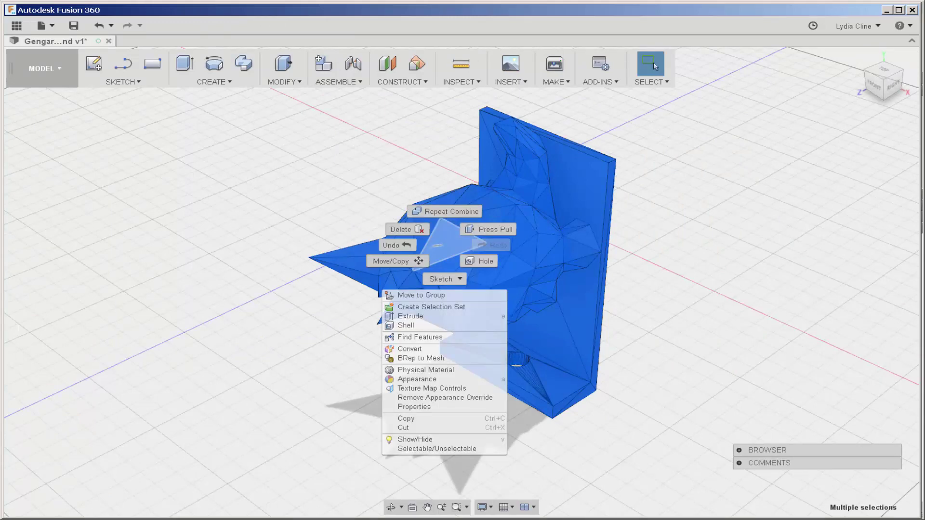
click(391, 261)
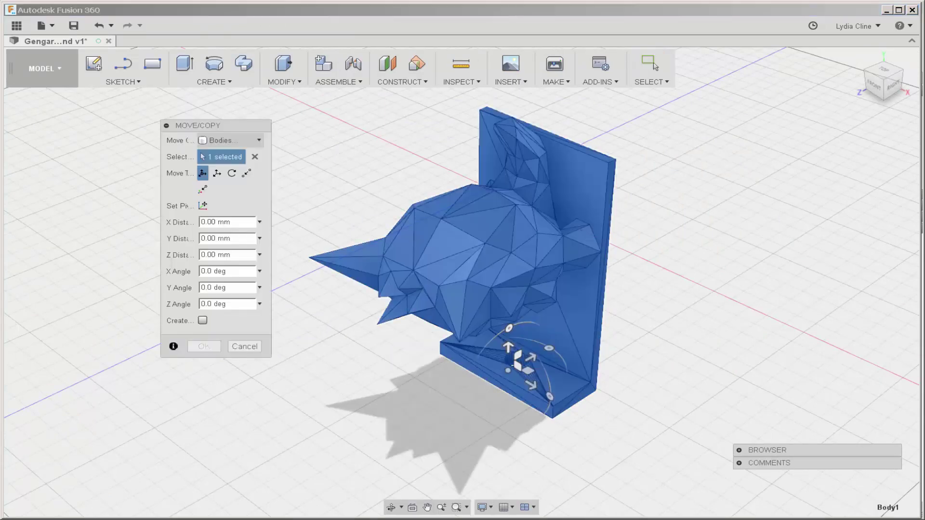
drag(509, 328, 549, 348)
key(Return)
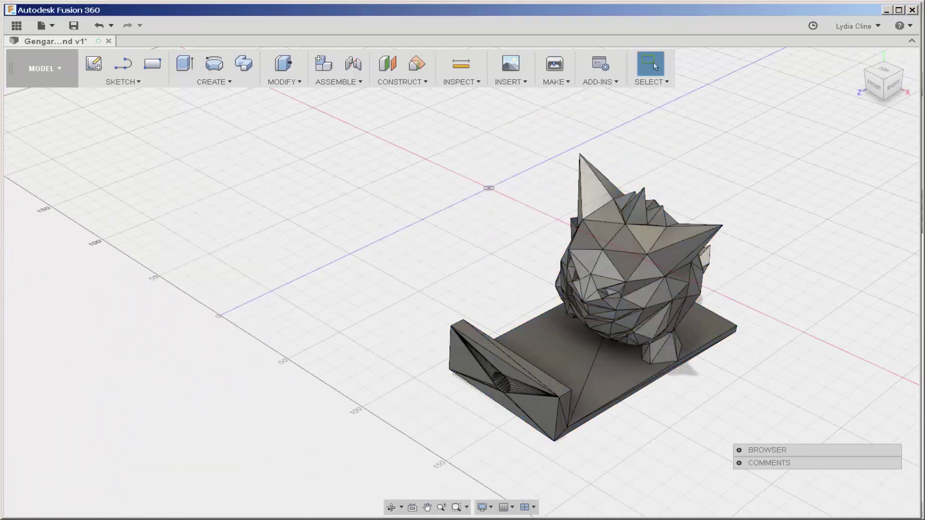
Select the whole body in the front view and rotate it by 2.0 deg with Move/Copy to level the base.
middle_drag(549, 348, 440, 290)
scroll(390, 337, down, 1)
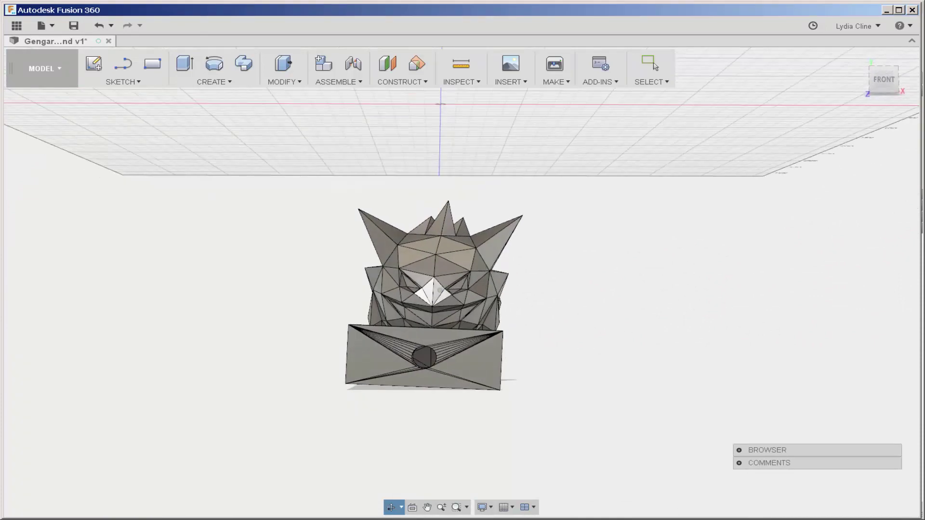
drag(260, 177, 626, 485)
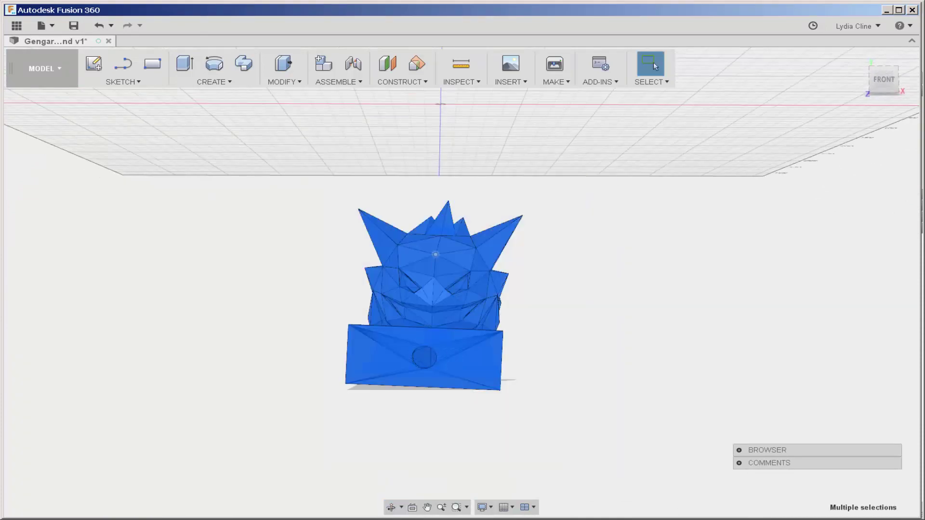
right_click(441, 250)
click(397, 264)
text(2.0deg)
key(Return)
Start a drawing from the design, saving the design with the version description "User Saved".
shift+middle_drag(461, 270, 416, 241)
scroll(415, 241, down, 4)
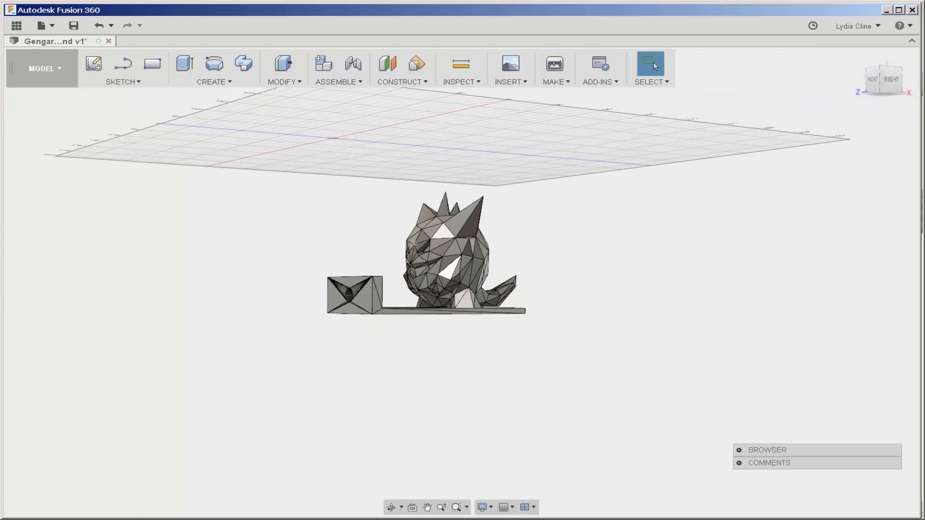
scroll(394, 294, up, 4)
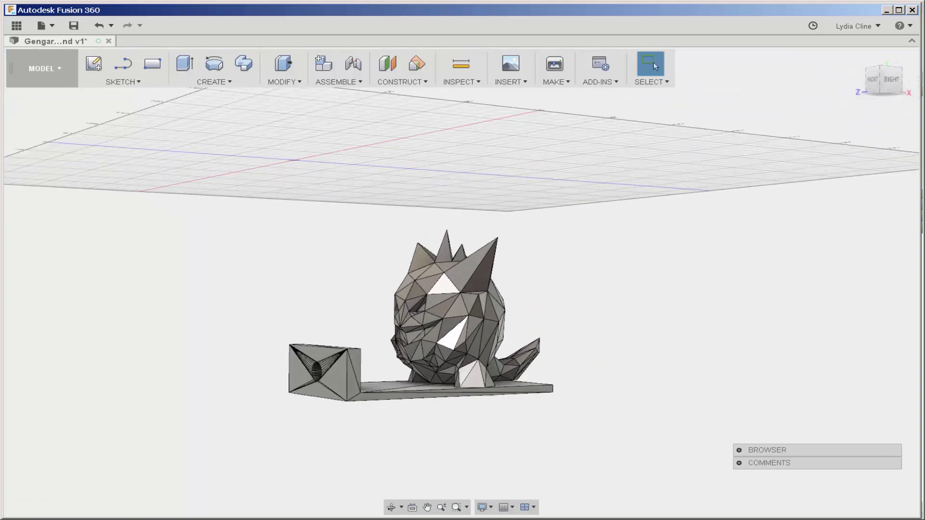
click(43, 69)
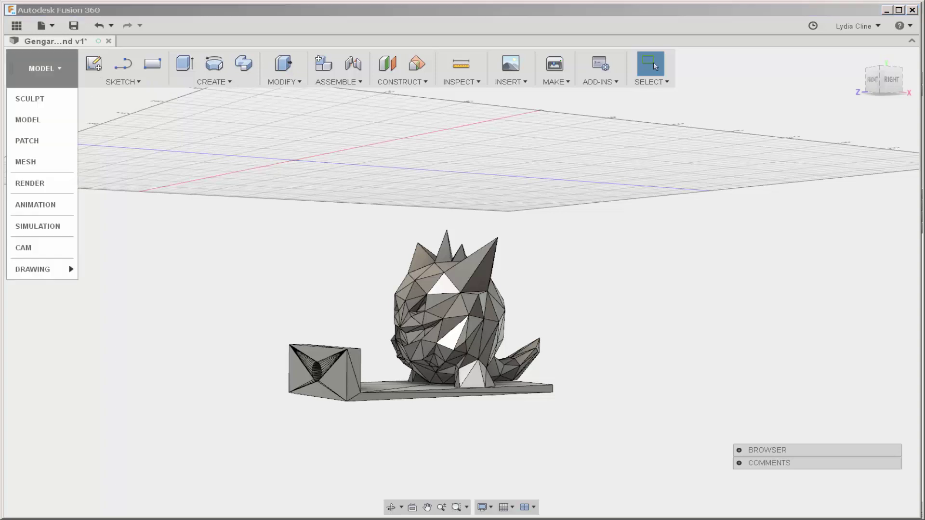
mouse_move(32, 269)
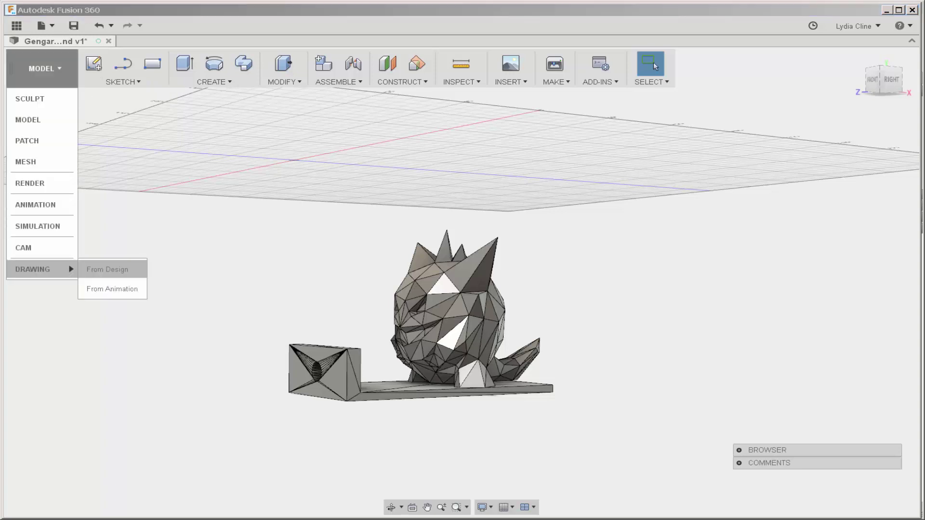
click(107, 269)
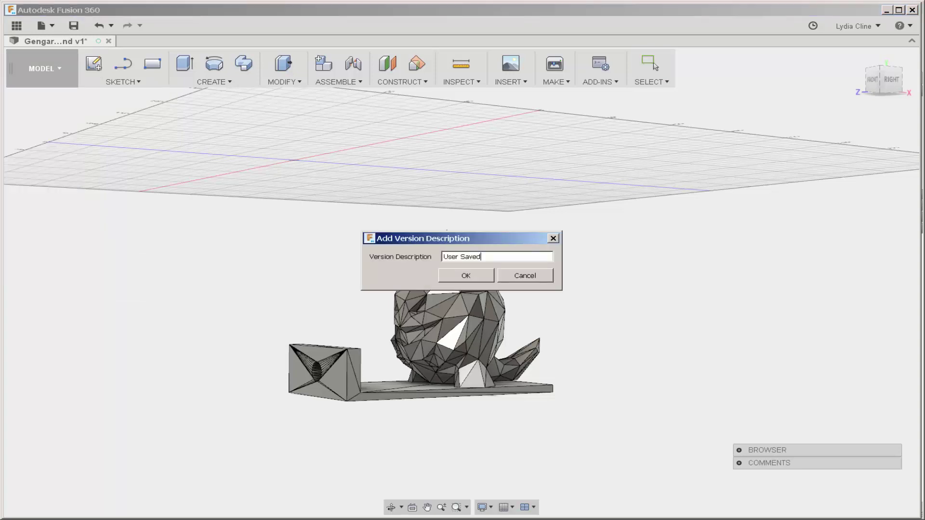
key(Return)
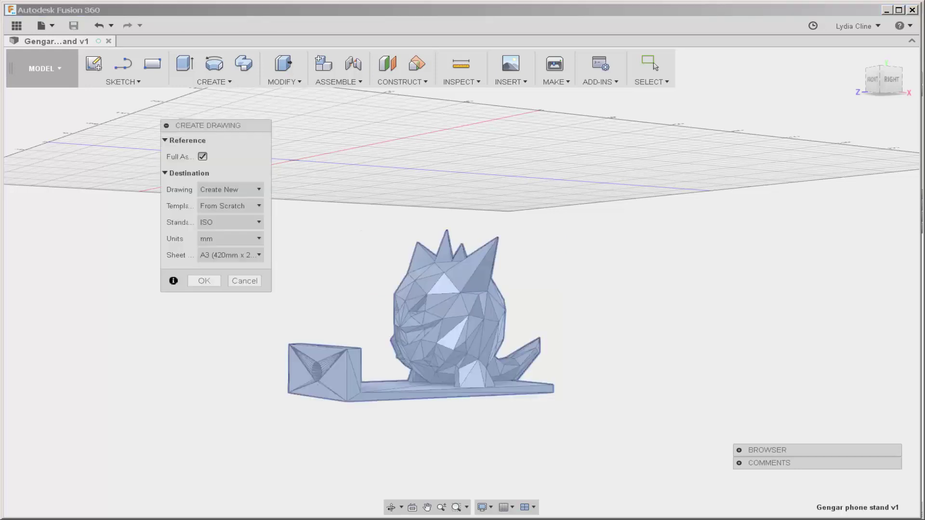
Create a new ISO drawing from scratch of the full assembly, with units in inches and an A4 (210mm x 297mm) sheet.
click(230, 238)
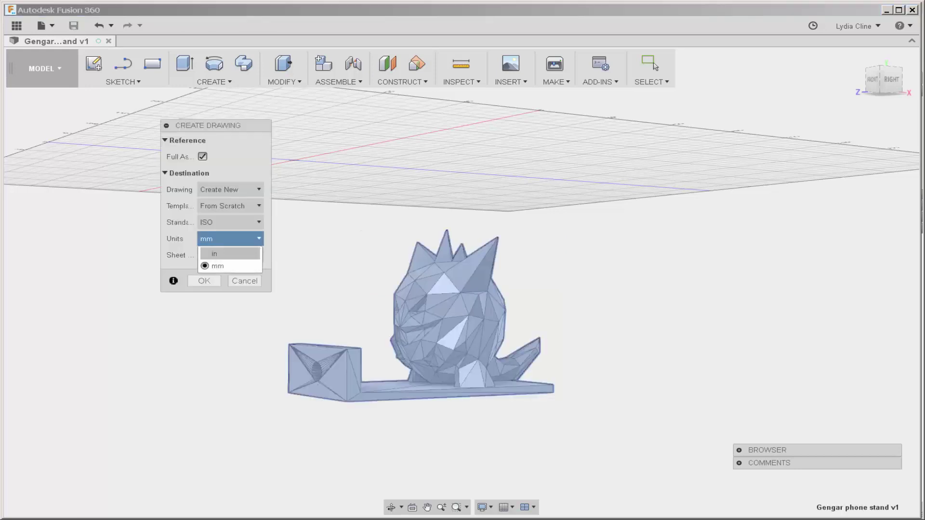
click(214, 254)
click(231, 255)
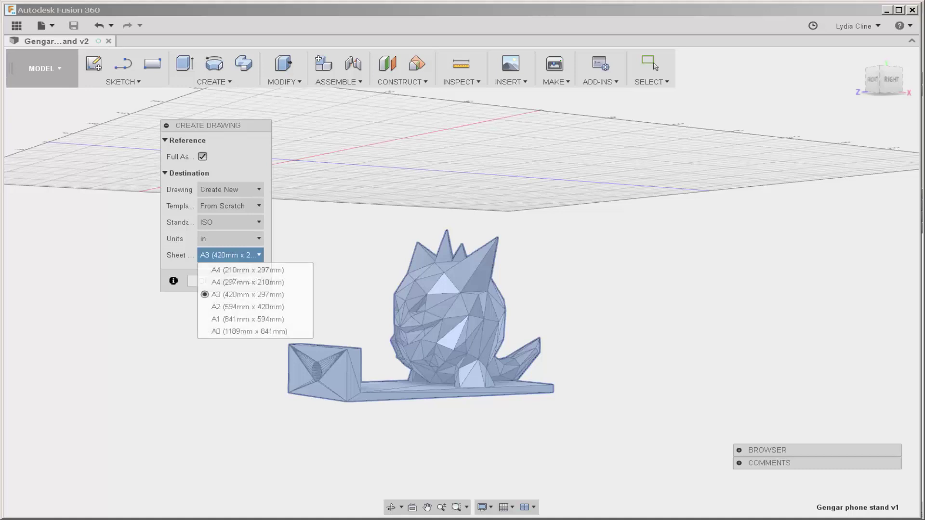
click(248, 269)
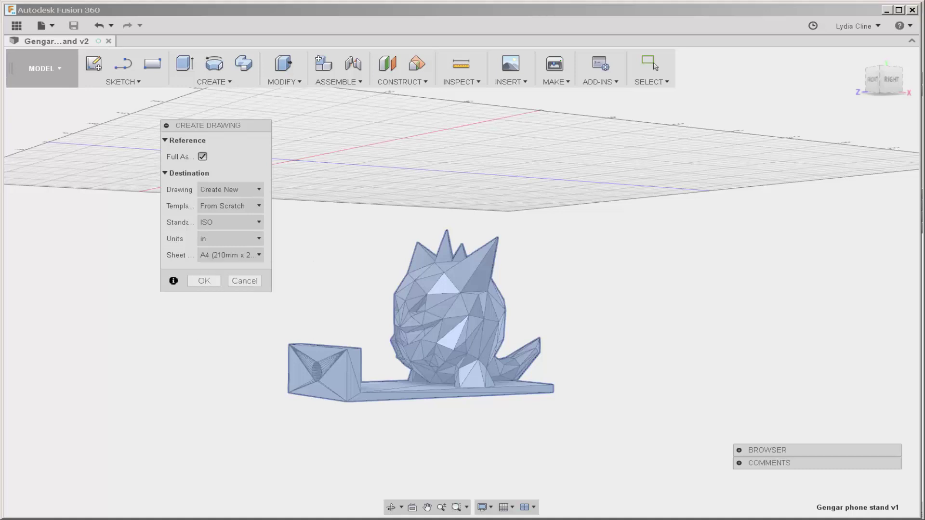
click(204, 281)
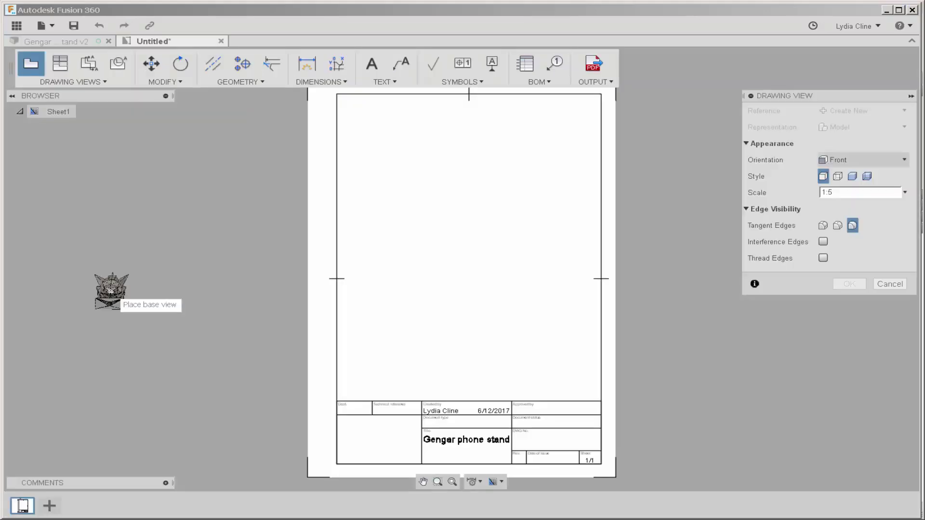
Place a front base view at 1:2 scale in the sheet's upper-left corner and position it inside the border.
scroll(381, 185, up, 4)
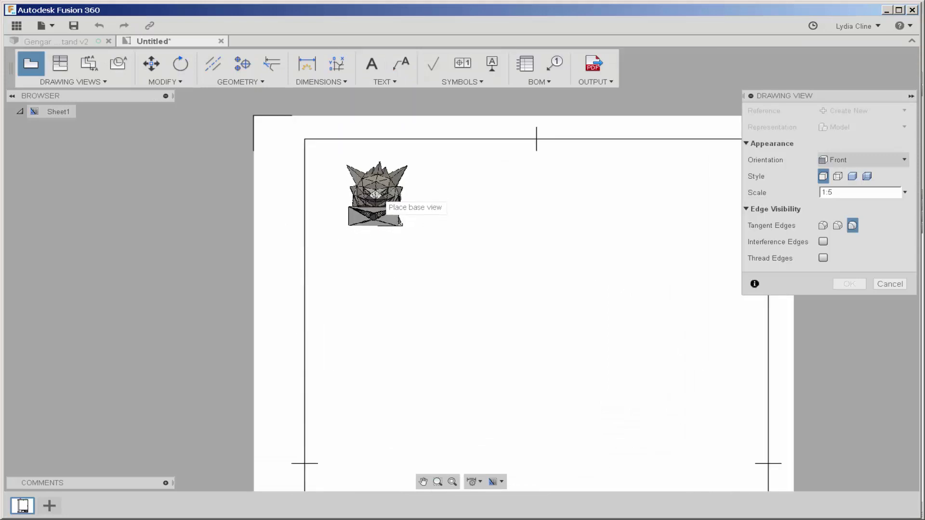
click(378, 193)
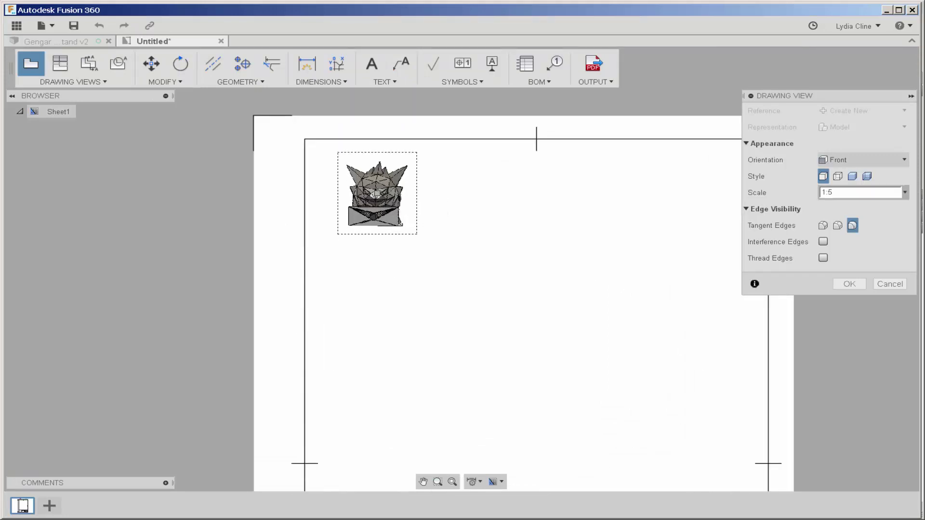
click(905, 192)
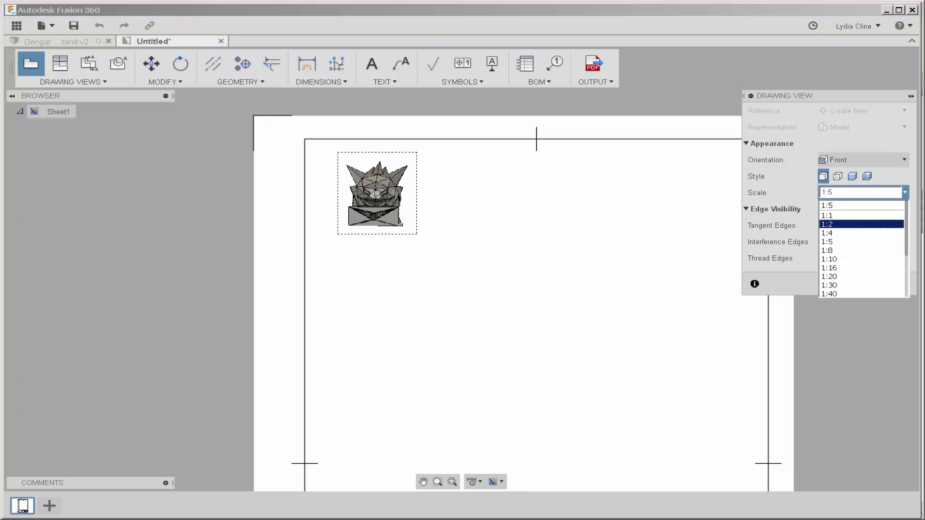
click(861, 224)
mouse_move(376, 190)
middle_down()
mouse_move(411, 238)
mouse_move(304, 182)
middle_up()
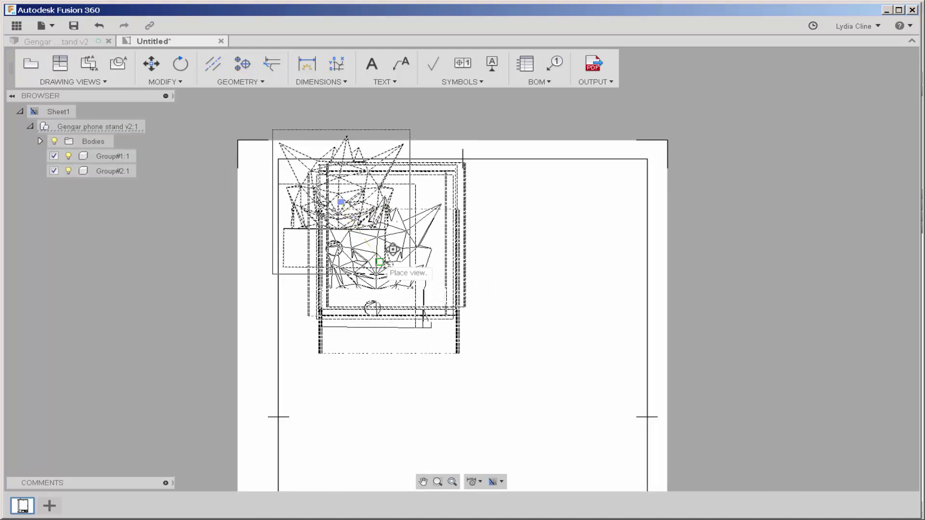
scroll(380, 263, down, 3)
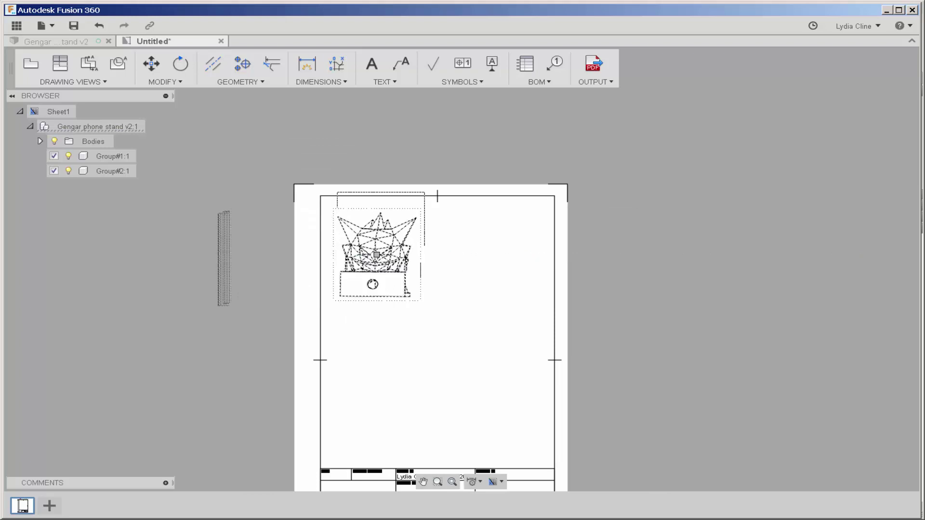
middle_drag(473, 220, 466, 157)
scroll(412, 214, up, 1)
Place a second front base view at 1:2 scale to the right of the first one on the sheet.
right_click(371, 197)
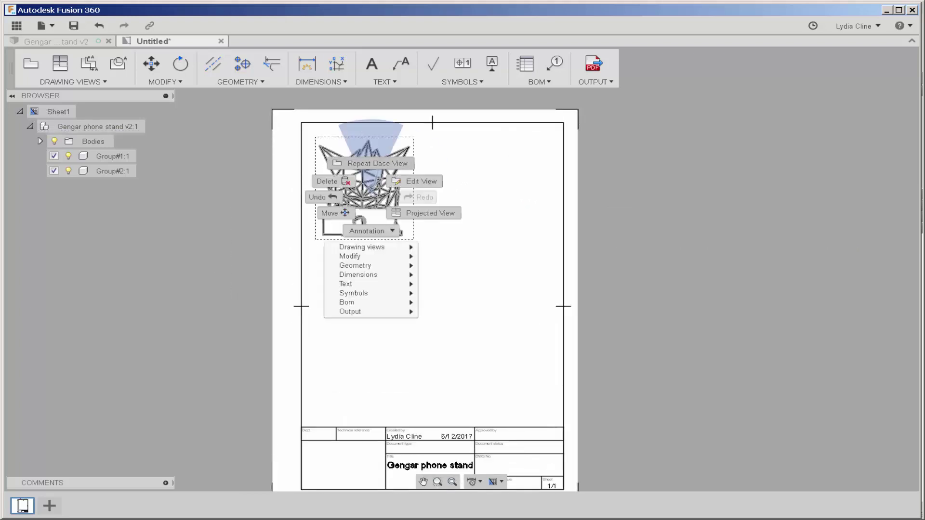
click(377, 163)
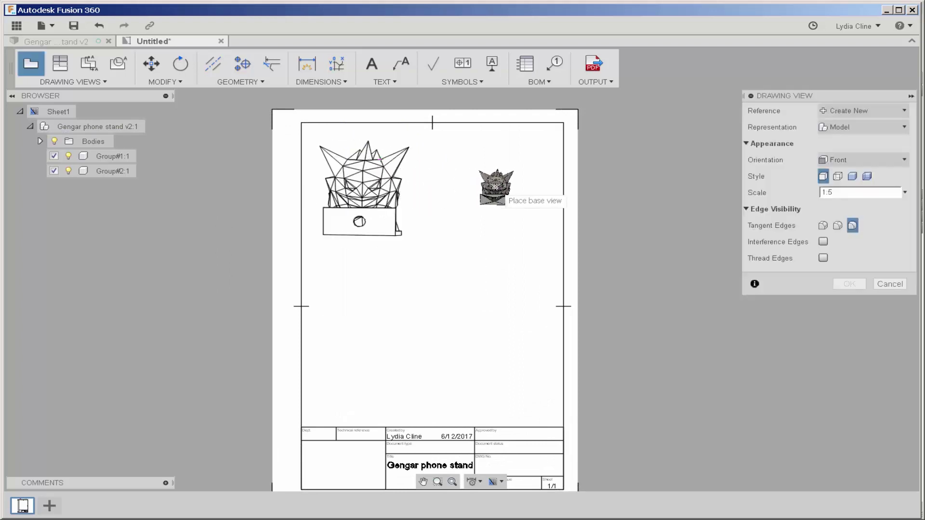
click(486, 195)
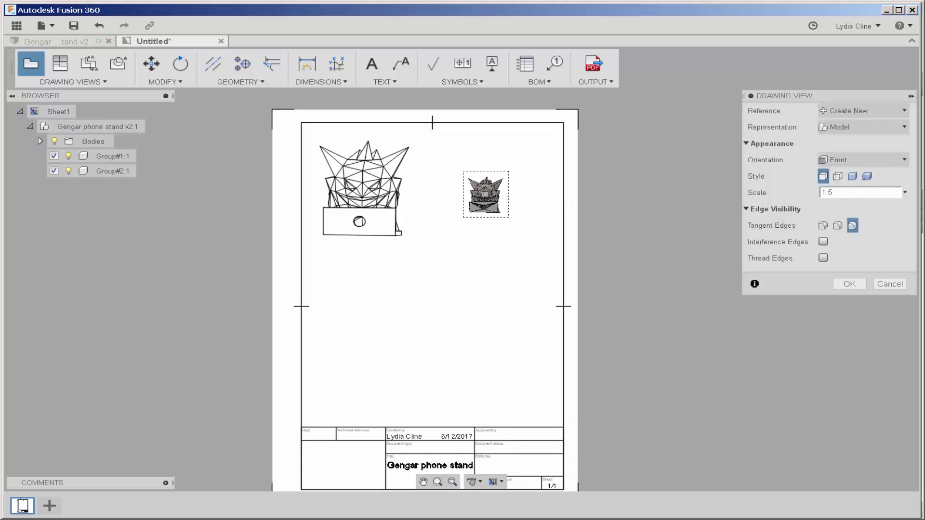
click(905, 193)
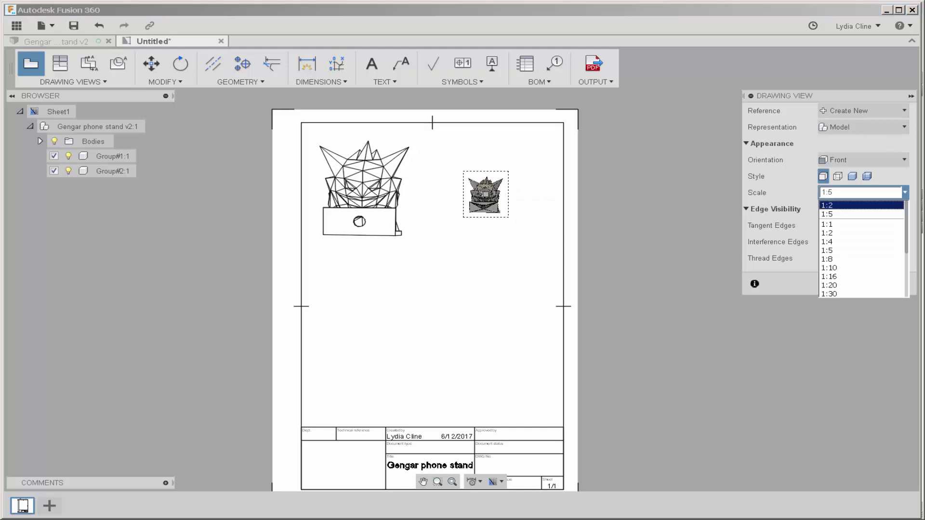
key(Down)
key(Down)
key(Down)
key(Return)
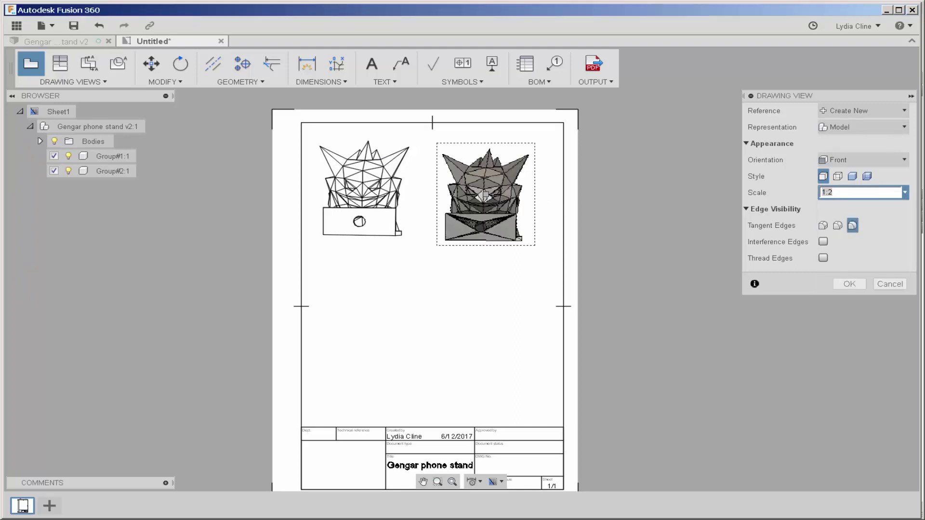
key(Return)
Project a top view from the second front view and place it directly below that view.
right_click(486, 194)
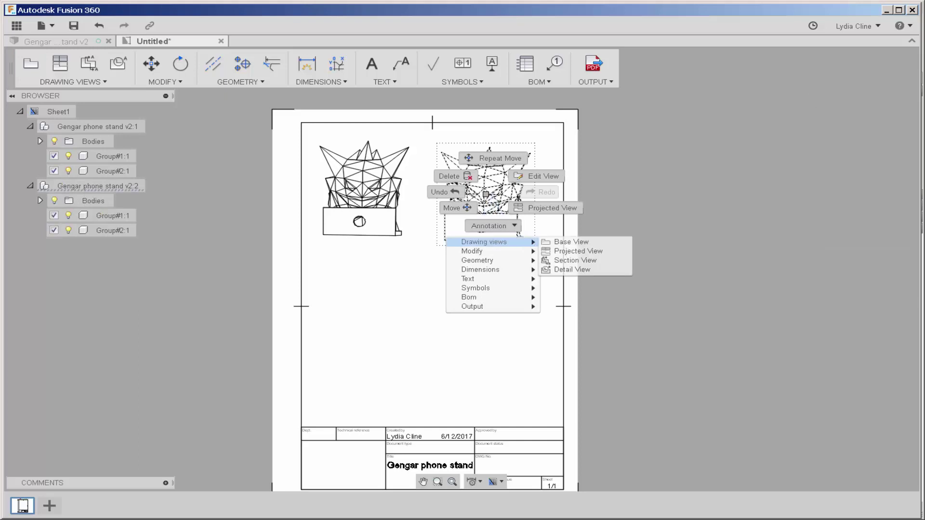
click(578, 251)
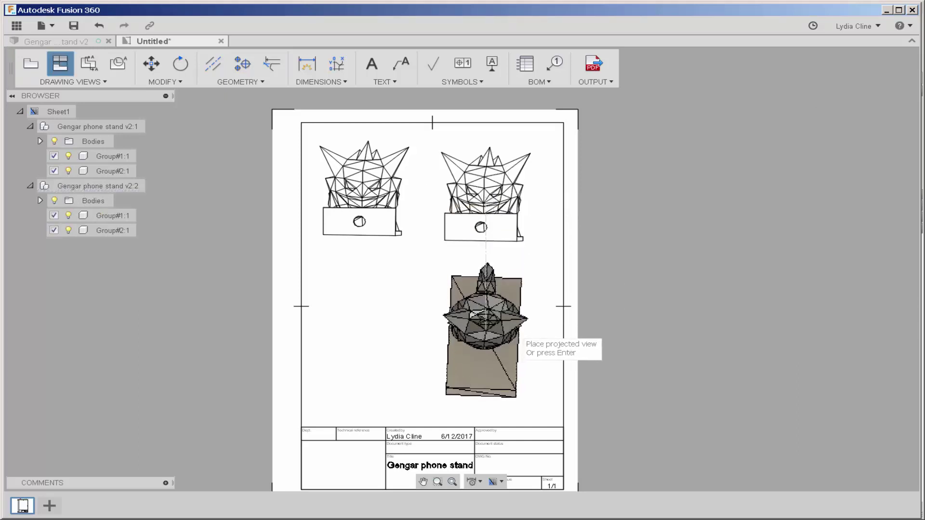
key(Return)
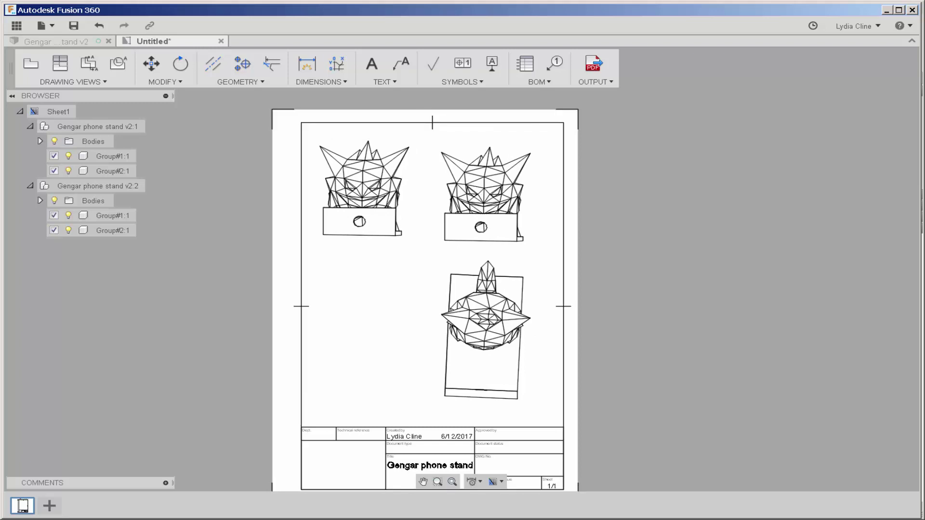
Create a section view from the top view with a vertical section line through Gengar's middle, and place it to the left.
right_click(484, 323)
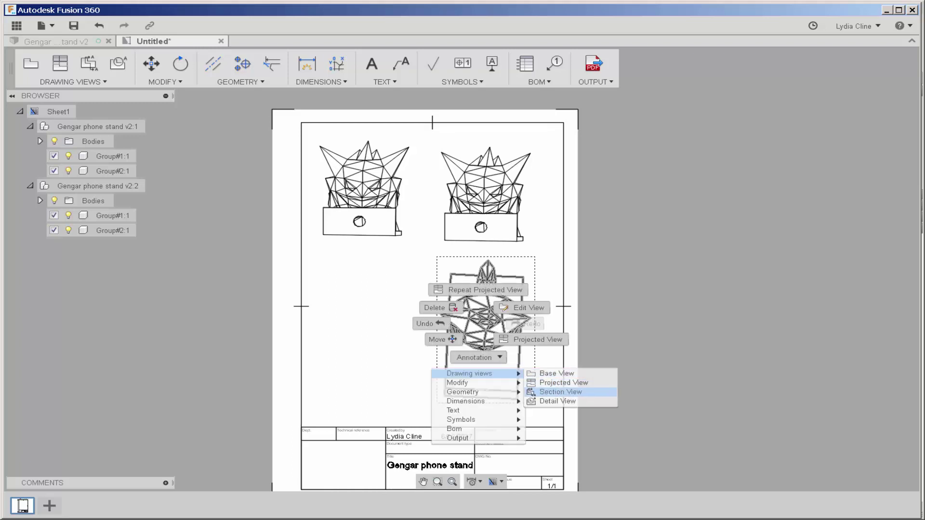
click(559, 392)
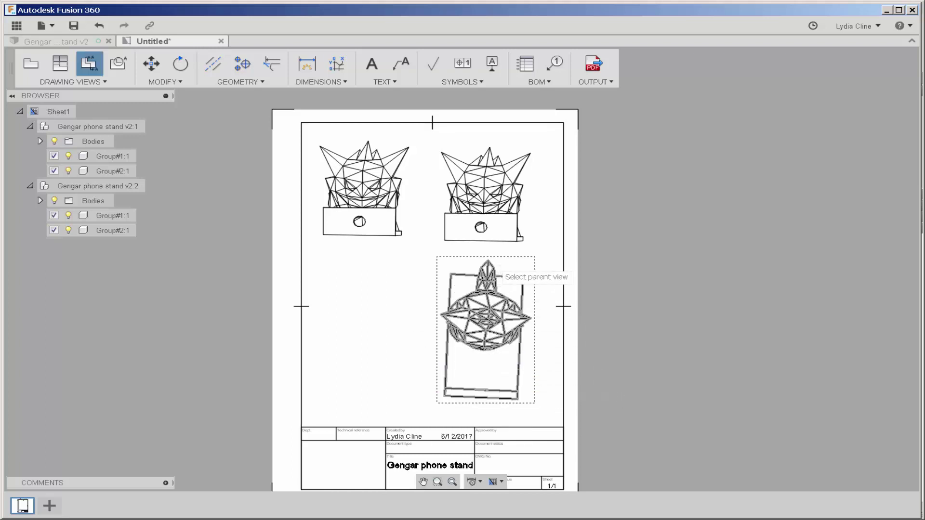
click(482, 333)
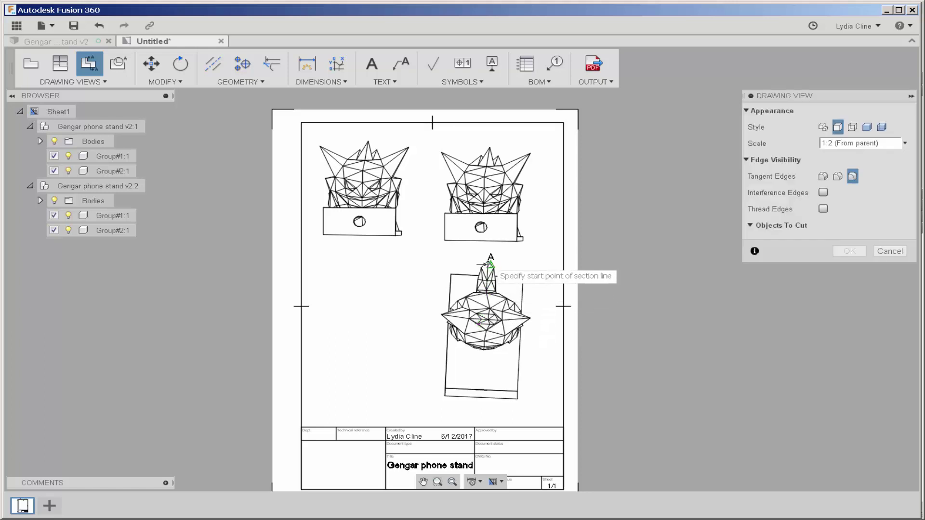
click(491, 265)
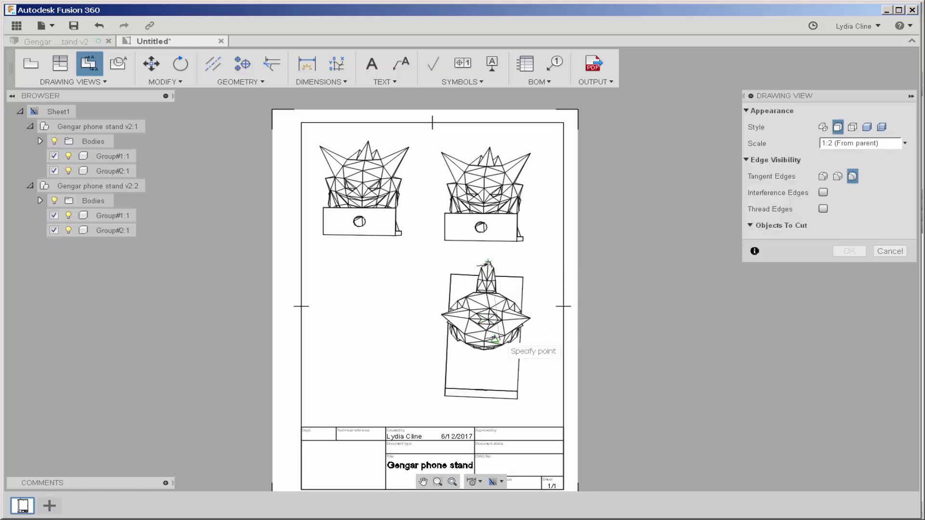
click(488, 391)
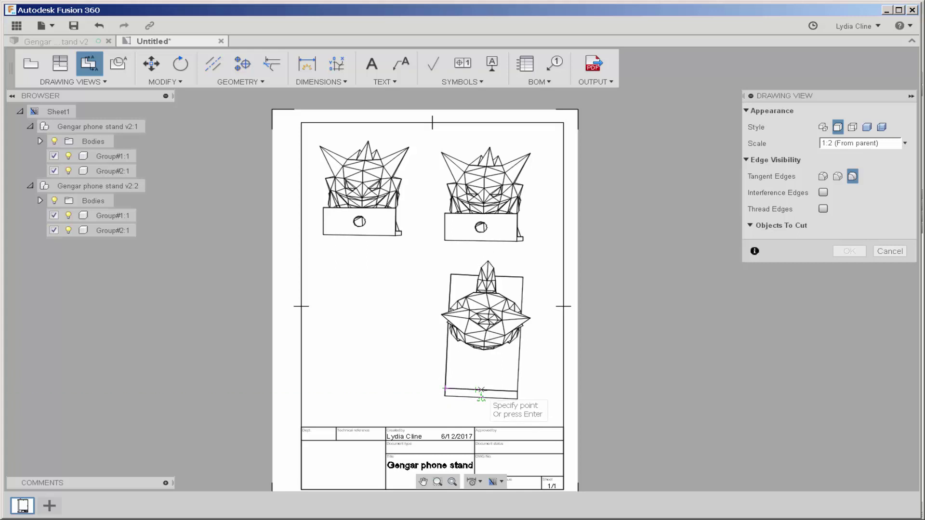
key(Return)
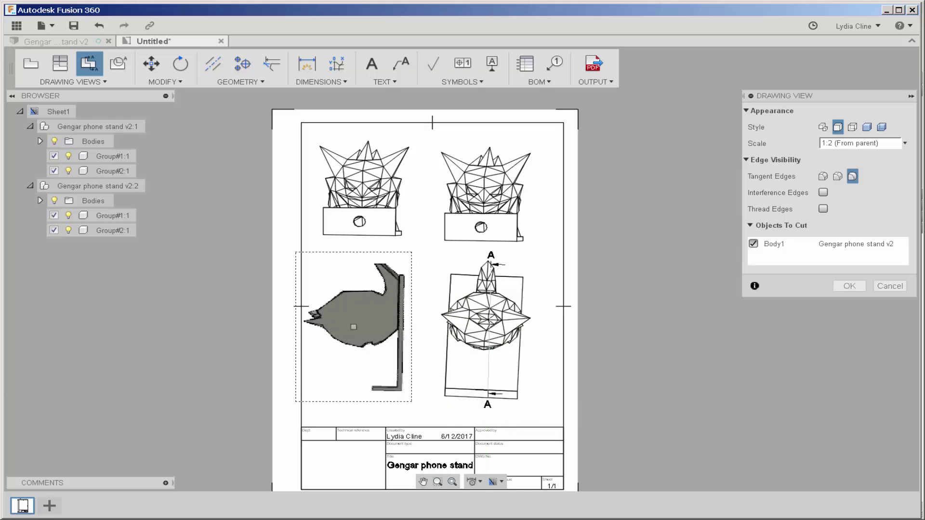
click(850, 286)
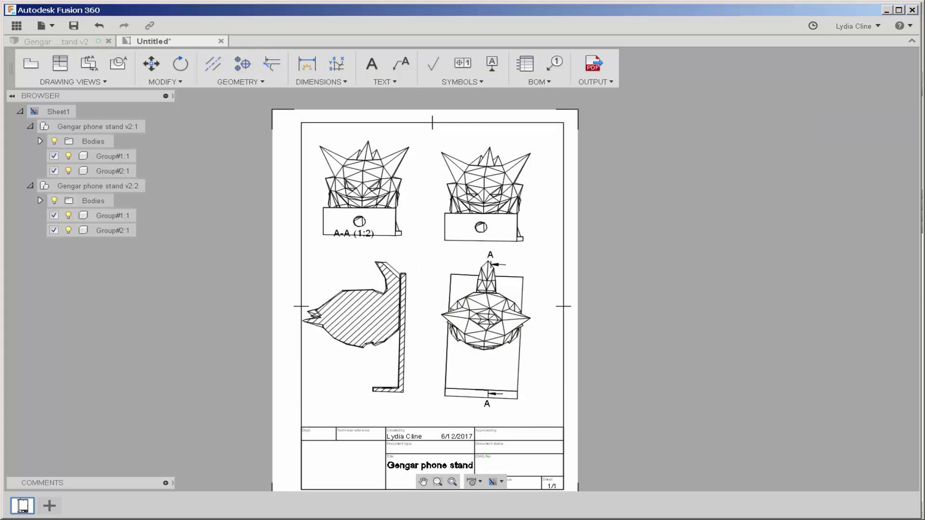
Add the text note ";lkj;lkj;lkj;" inside the upper-left corner of the sheet border.
click(151, 63)
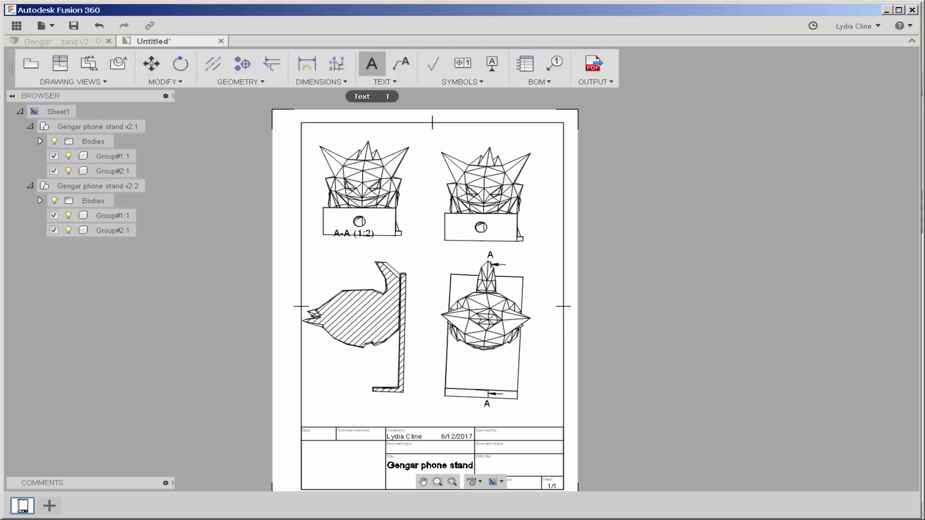
click(371, 63)
click(385, 82)
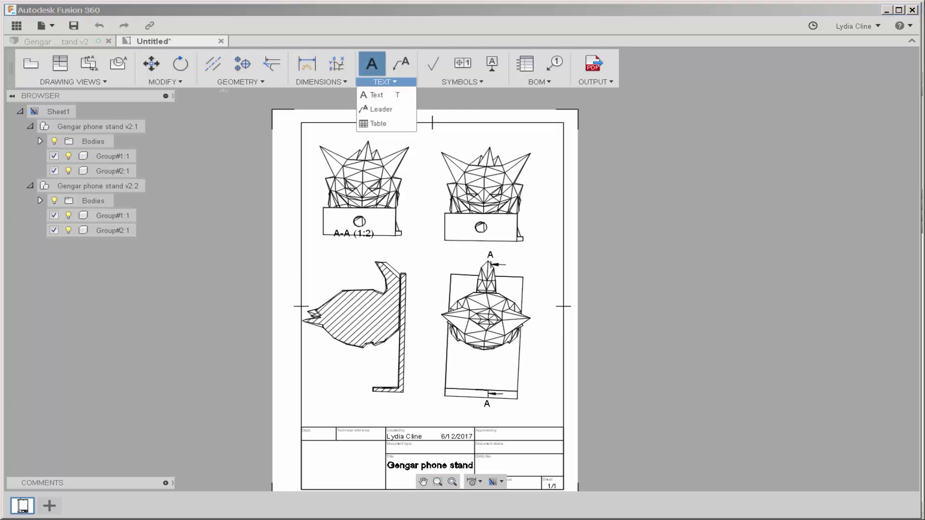
click(376, 95)
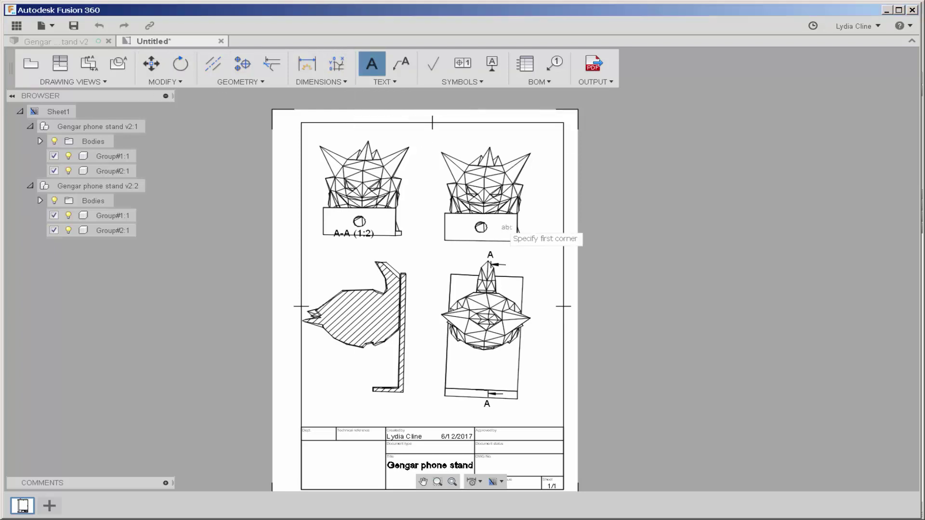
click(302, 123)
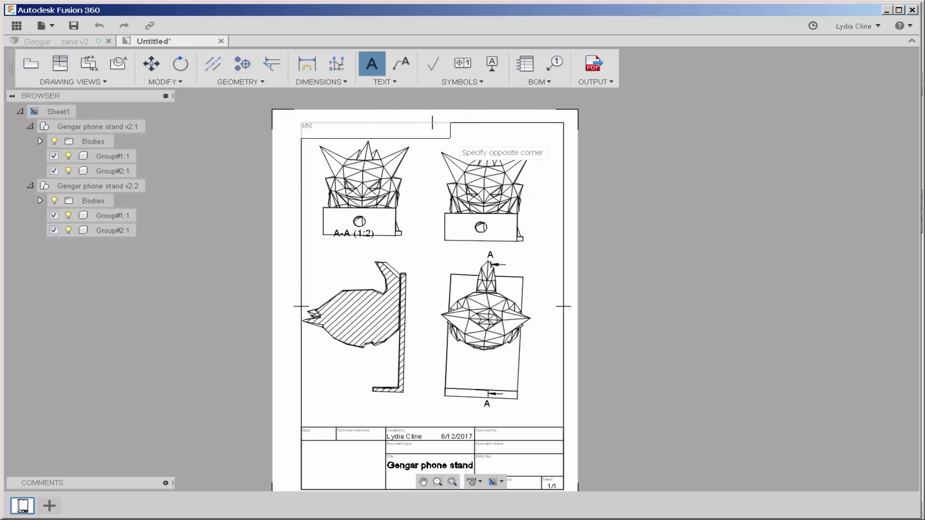
click(466, 141)
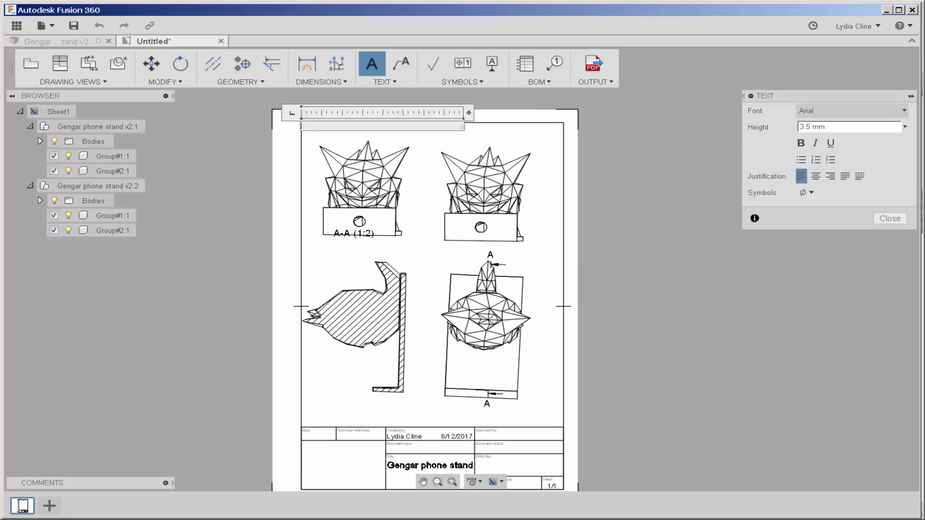
text(;lkj;lkj;lkj;)
click(890, 218)
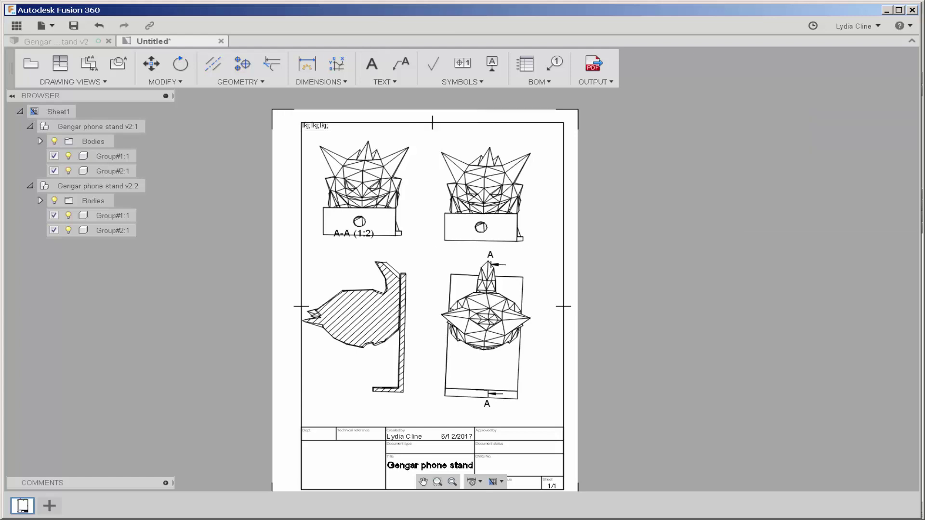
click(314, 126)
scroll(318, 130, up, 3)
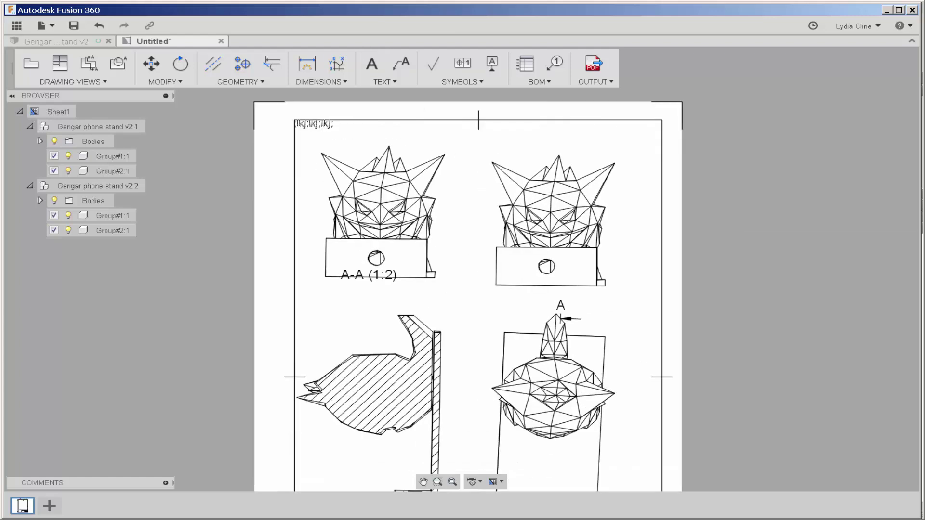
scroll(318, 129, down, 2)
click(314, 124)
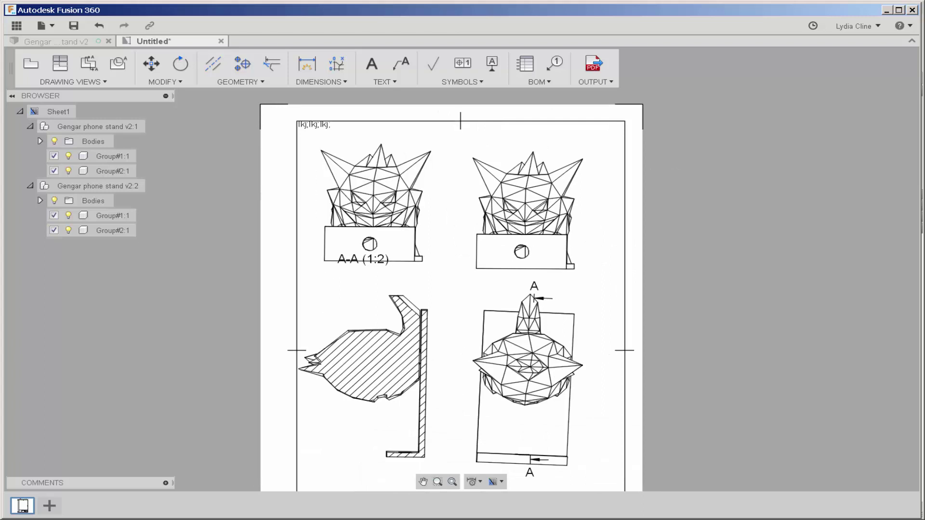
Dimension the width of the rectangular base in the first front view, placing the dimension below that view.
click(320, 82)
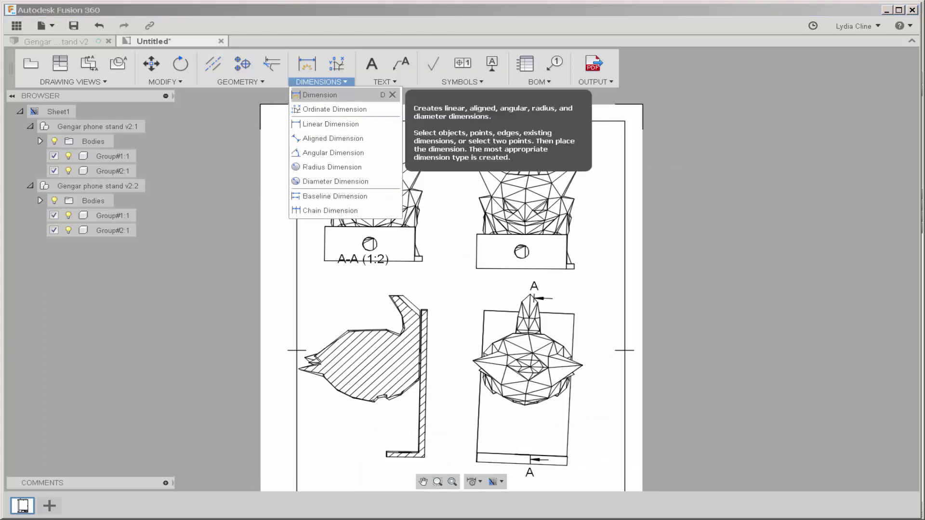
click(319, 95)
click(324, 261)
click(414, 261)
click(330, 287)
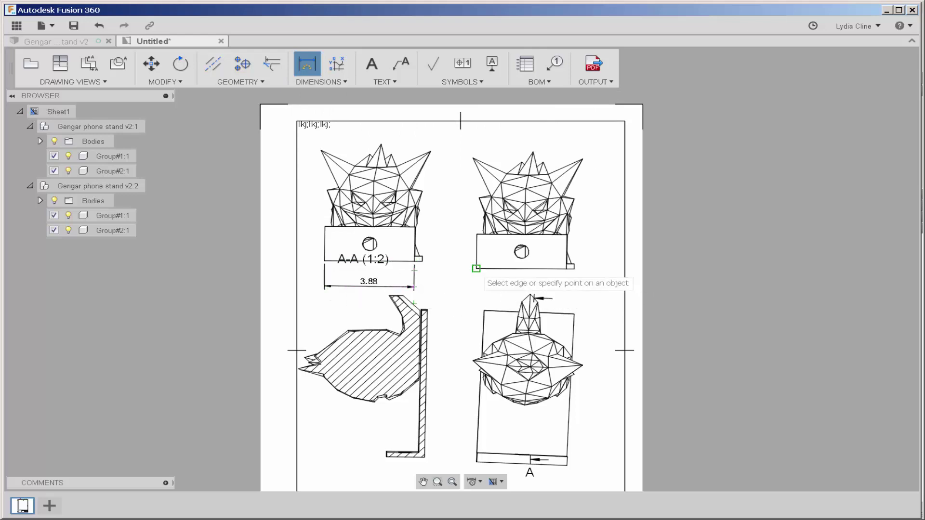
Dimension the second front view from the base's lower-left corner to the left ear tip, placing the dimension beside the view.
click(476, 269)
click(472, 158)
click(451, 190)
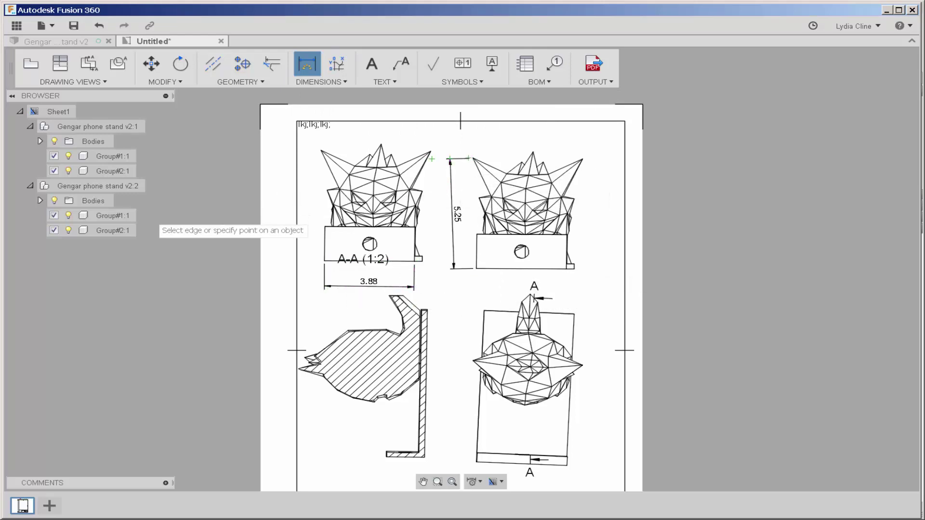
Change the title block's Created by entry to "My Drawing".
scroll(142, 273, down, 2)
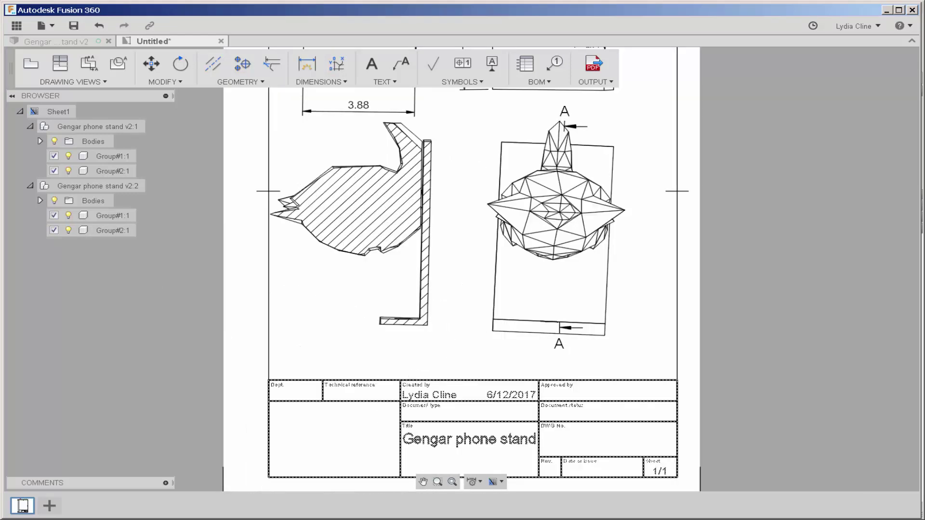
double_click(476, 440)
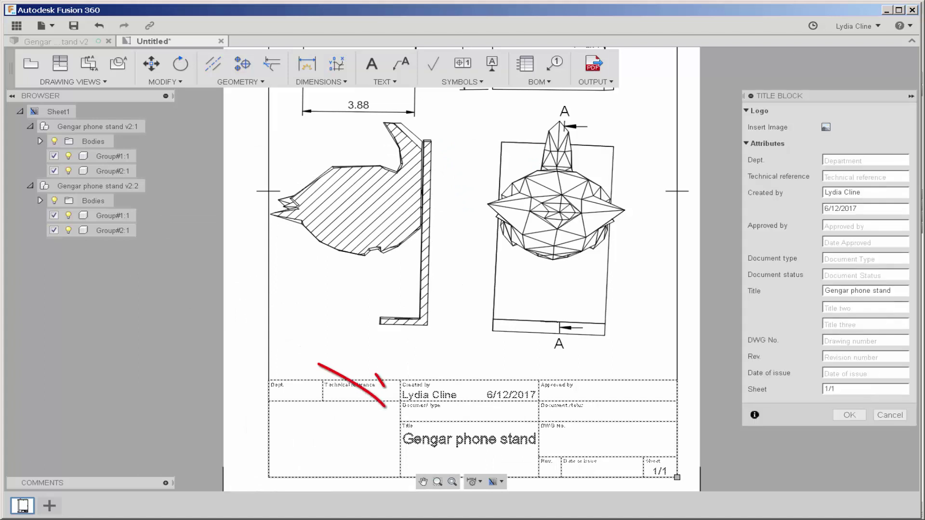
click(861, 193)
drag(861, 193, 821, 192)
text(My Drawing)
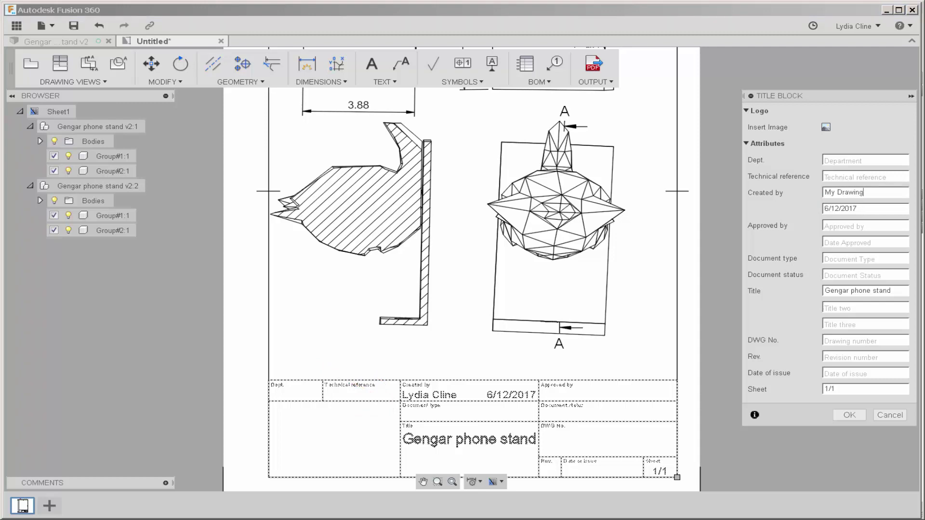
key(Return)
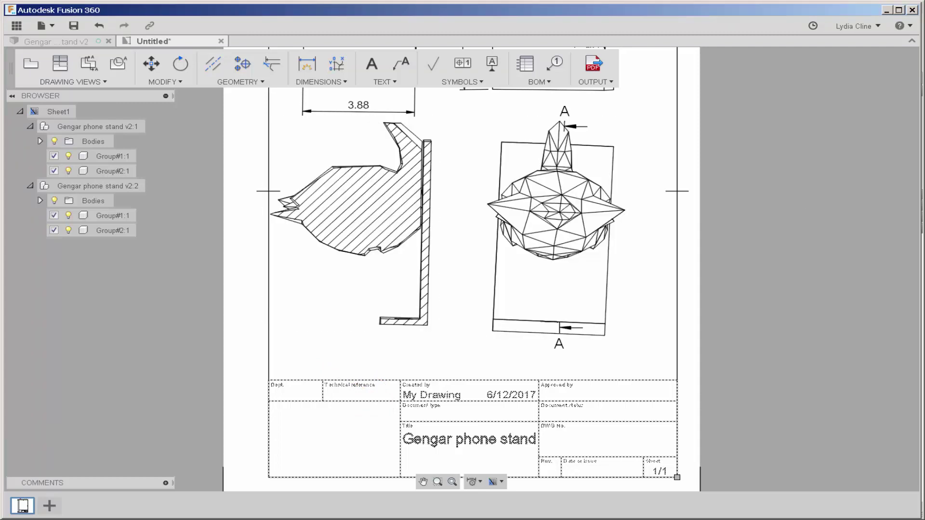
scroll(280, 452, down, 2)
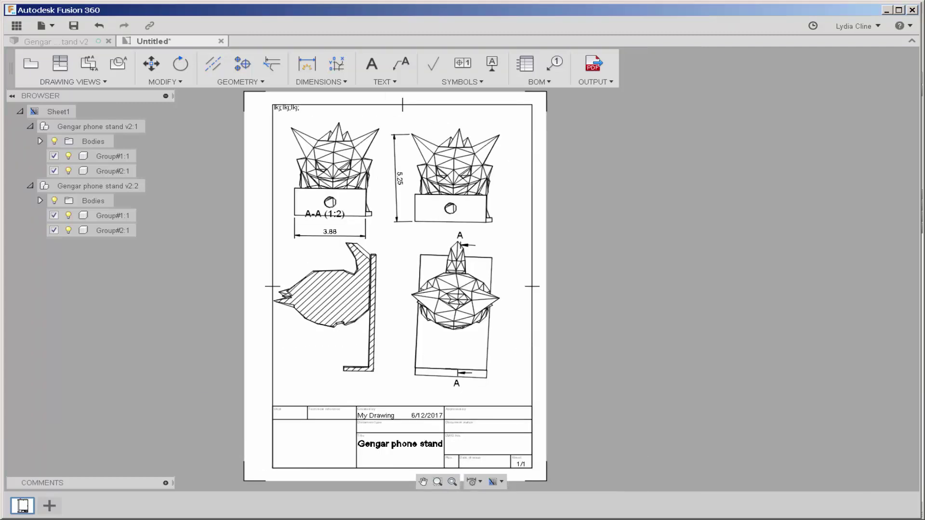
scroll(205, 388, down, 1)
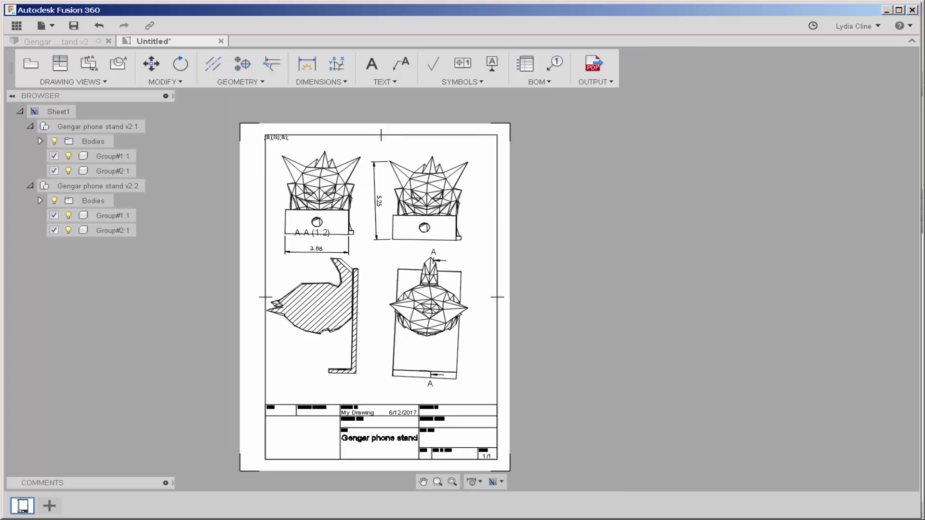